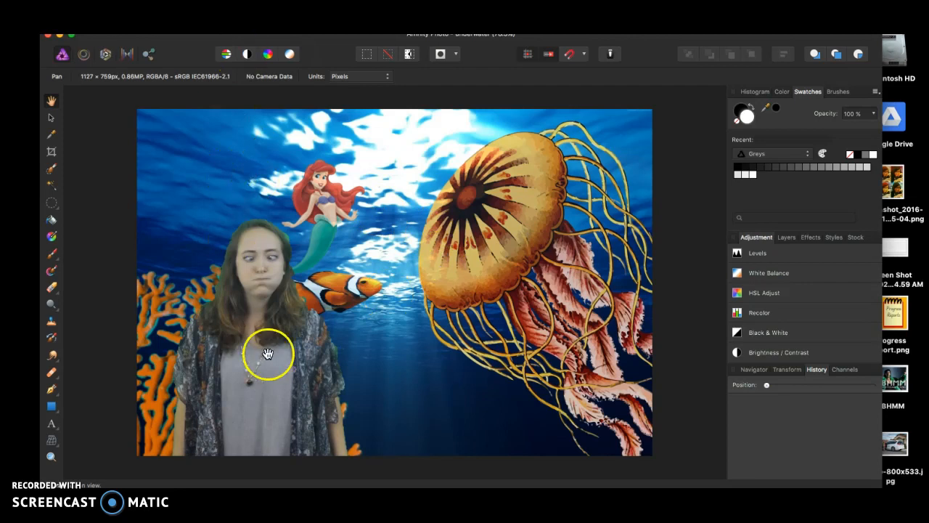
Export the underwater composite as a PNG-24 to the Desktop, replacing the existing underwater.png
left_click(98, 26)
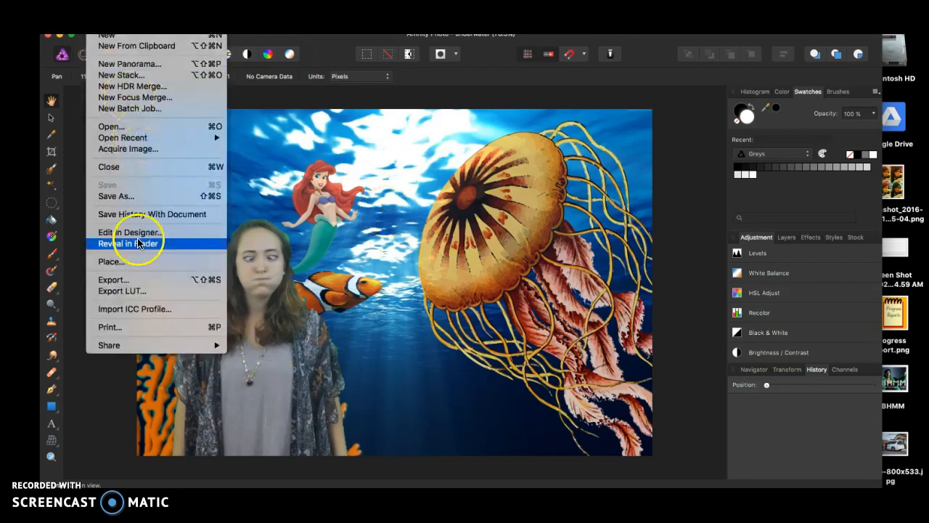
left_click(138, 280)
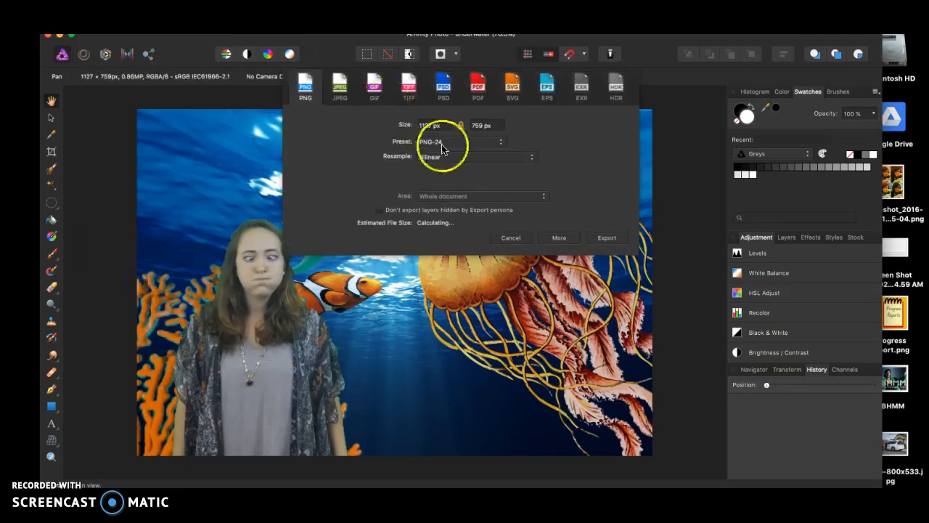
left_click(595, 239)
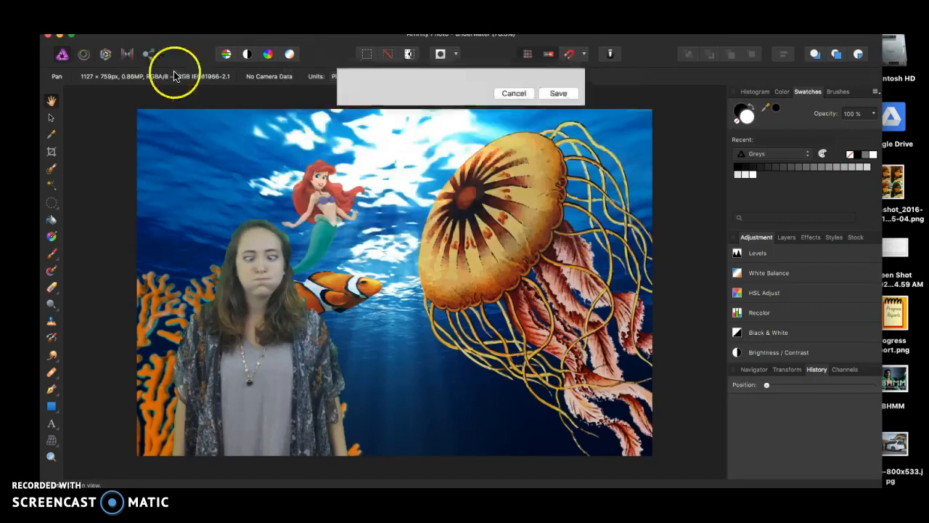
left_click(558, 155)
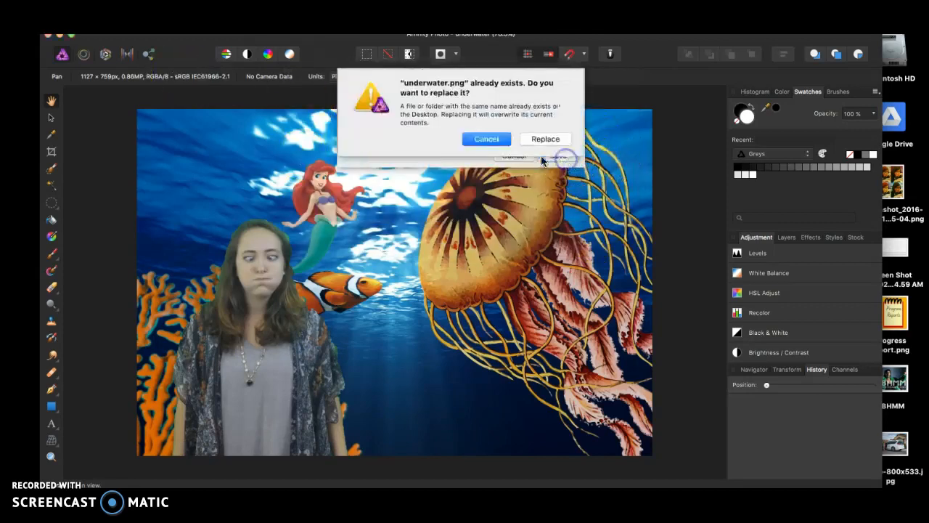
left_click(539, 138)
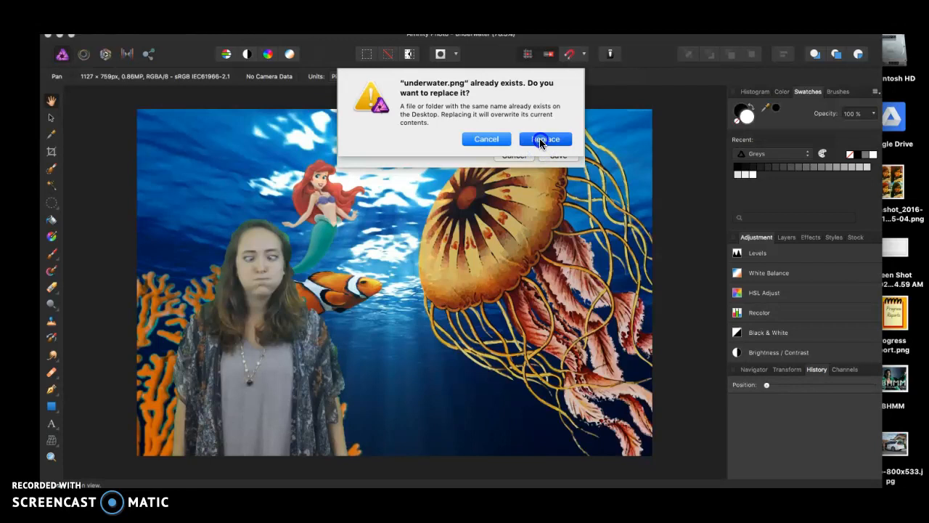
Close the underwater document
left_click(55, 25)
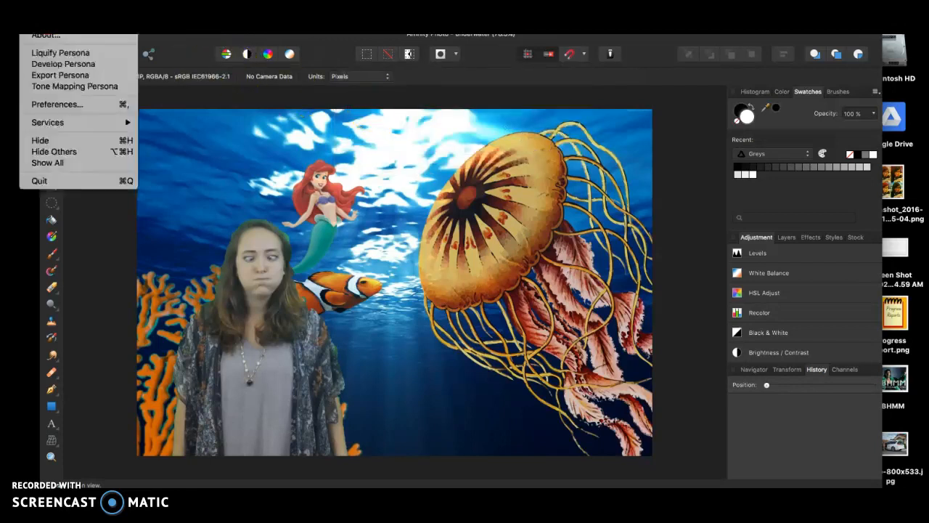
left_click(114, 58)
left_click(98, 25)
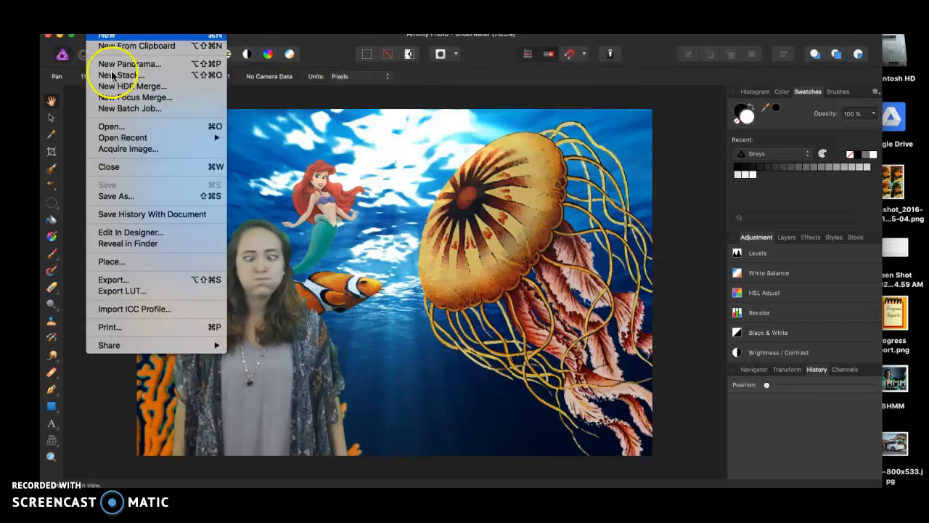
left_click(109, 166)
left_click(98, 25)
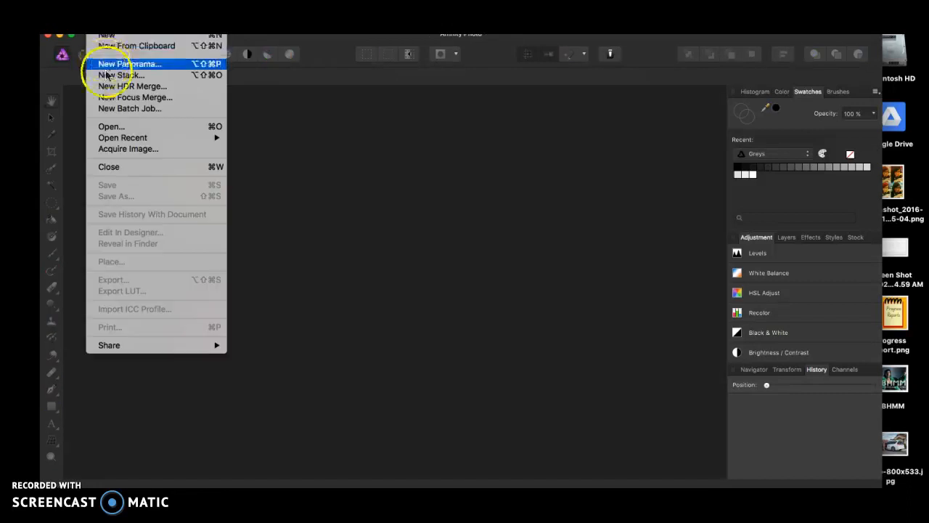
left_click(116, 127)
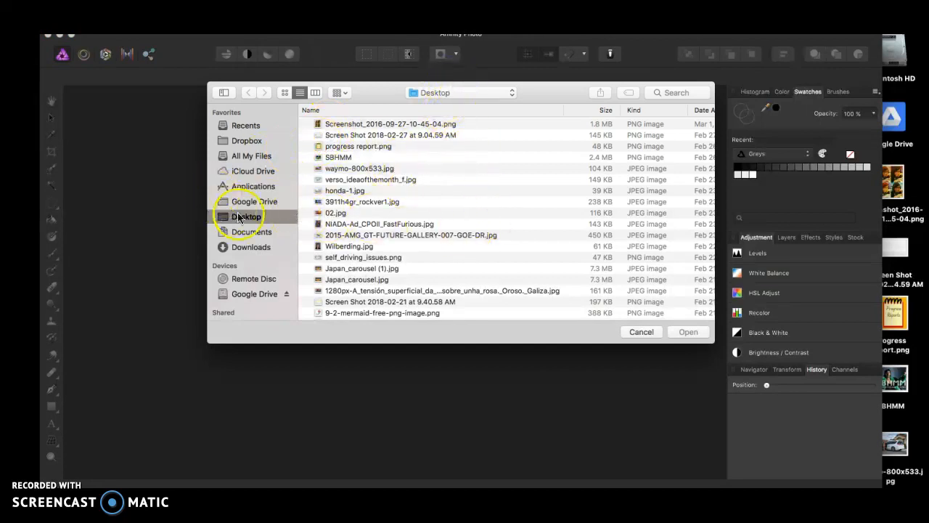
left_click(236, 126)
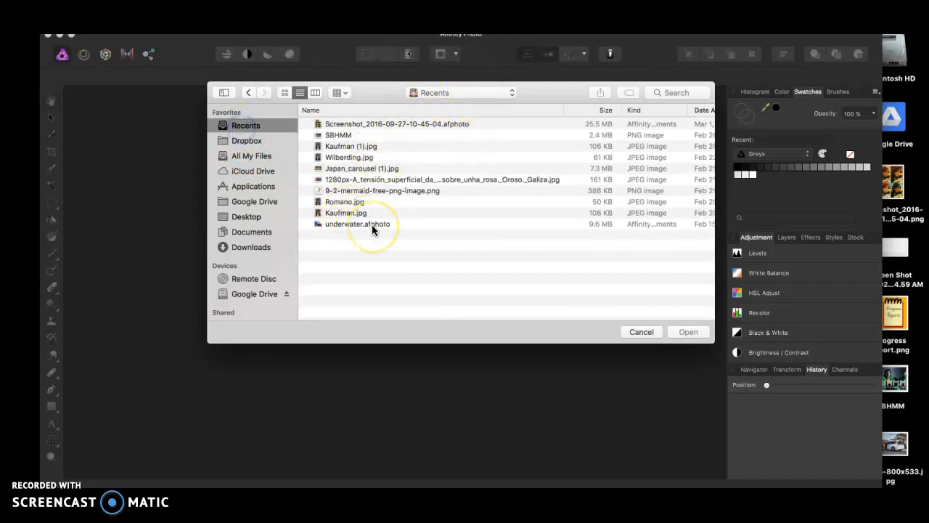
left_click(133, 198)
Reopen the underwater project from the recently used files
left_click(98, 22)
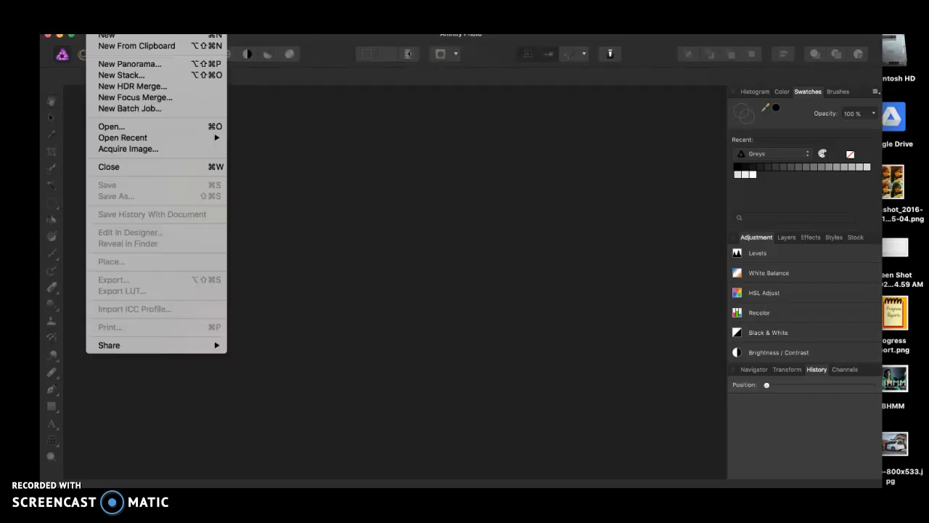
mouse_move(133, 138)
left_click(244, 134)
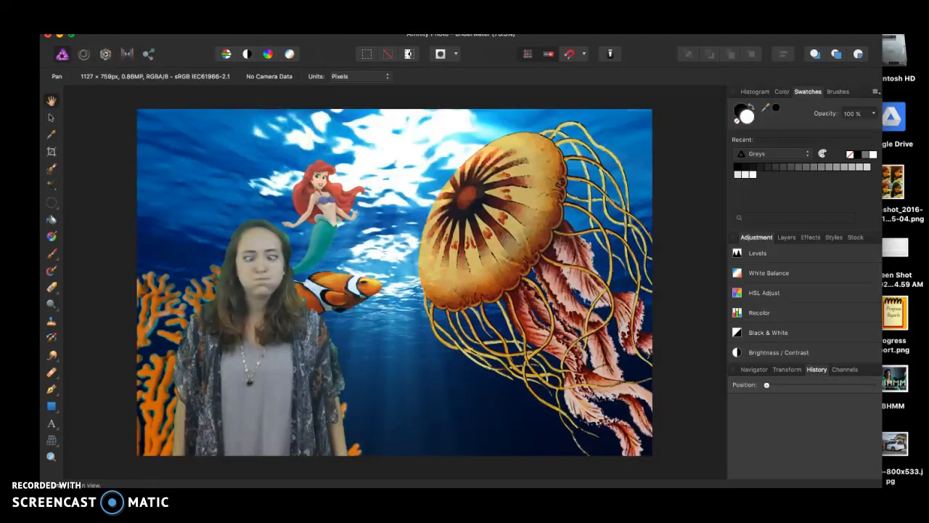
Export the reopened project as a PNG-24 named underwater on the Desktop and close the project
left_click(98, 21)
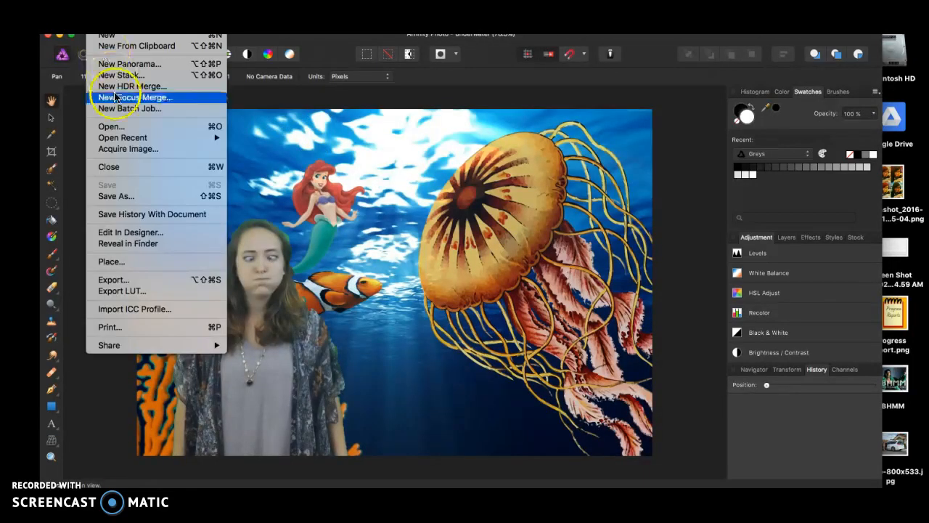
left_click(125, 281)
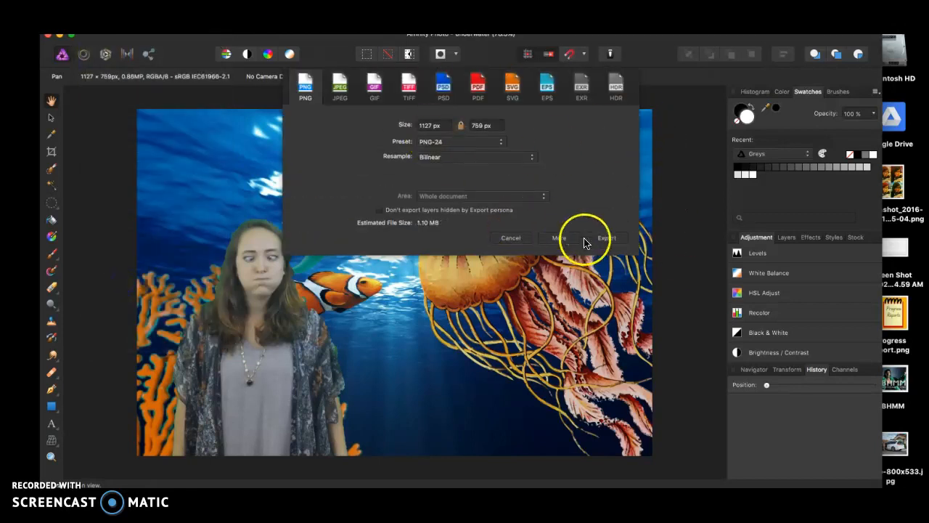
left_click(594, 236)
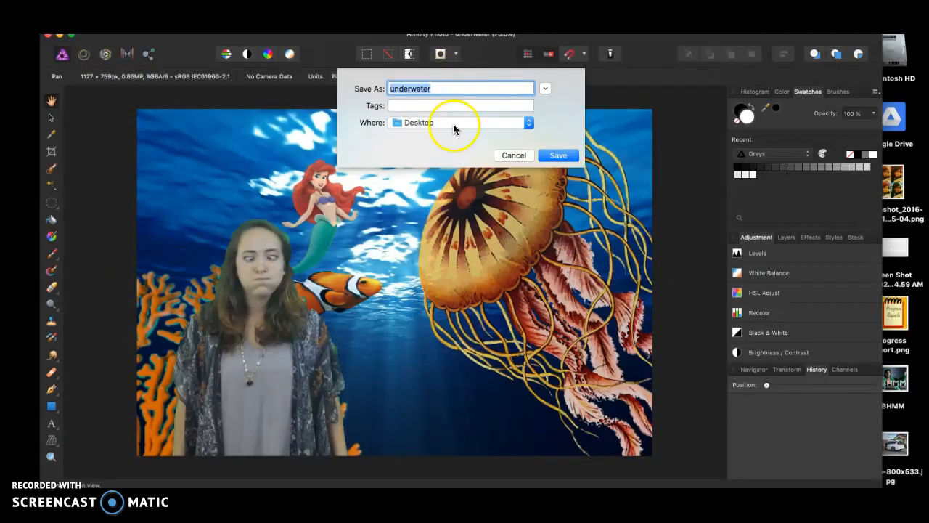
key("Return")
left_click(99, 24)
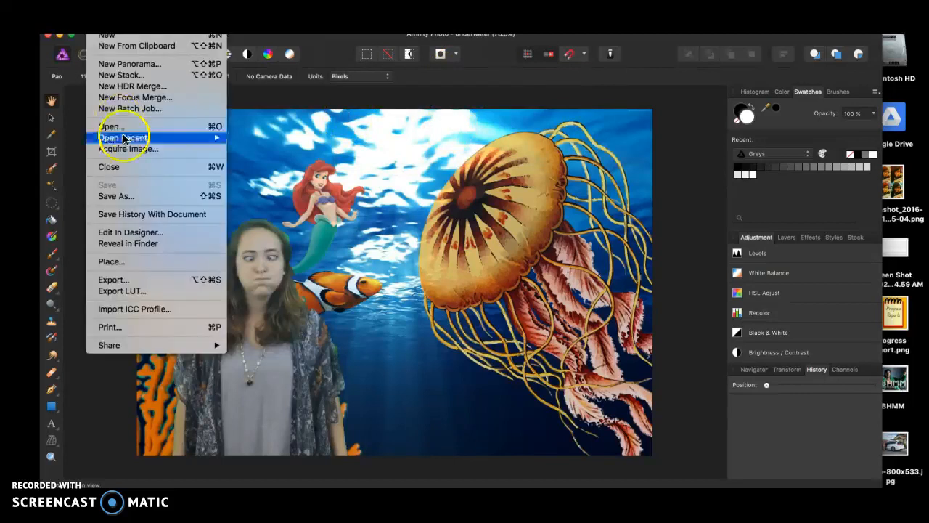
left_click(128, 167)
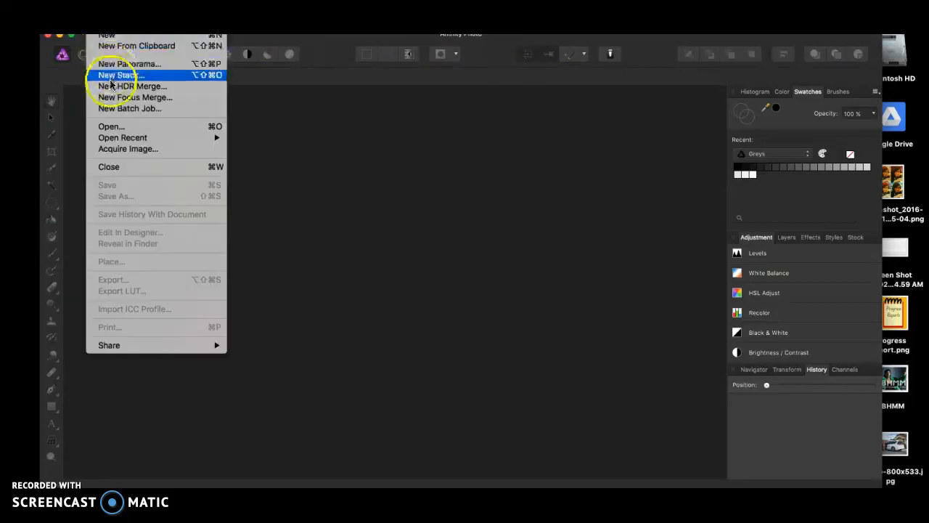
Find underwater.png on the Desktop by sorting the files by name and open it
left_click(111, 127)
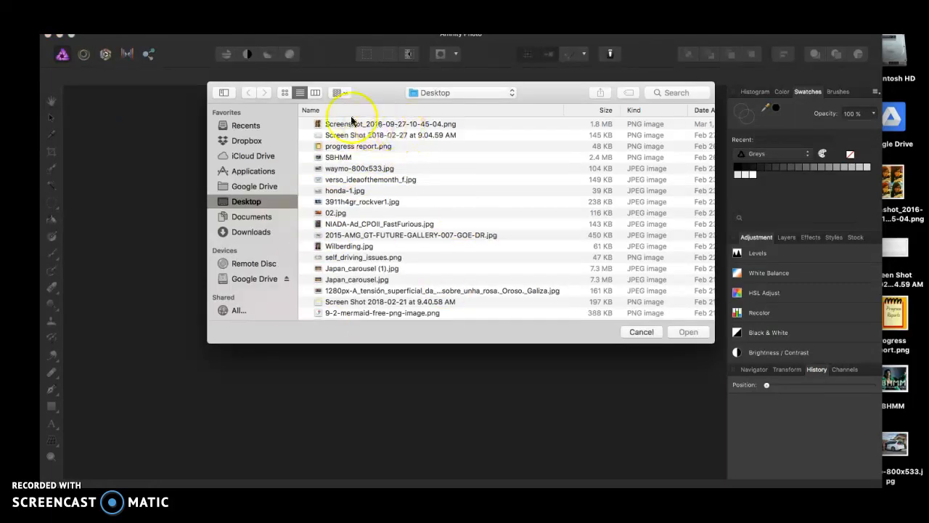
scroll(380, 172, "down", 10)
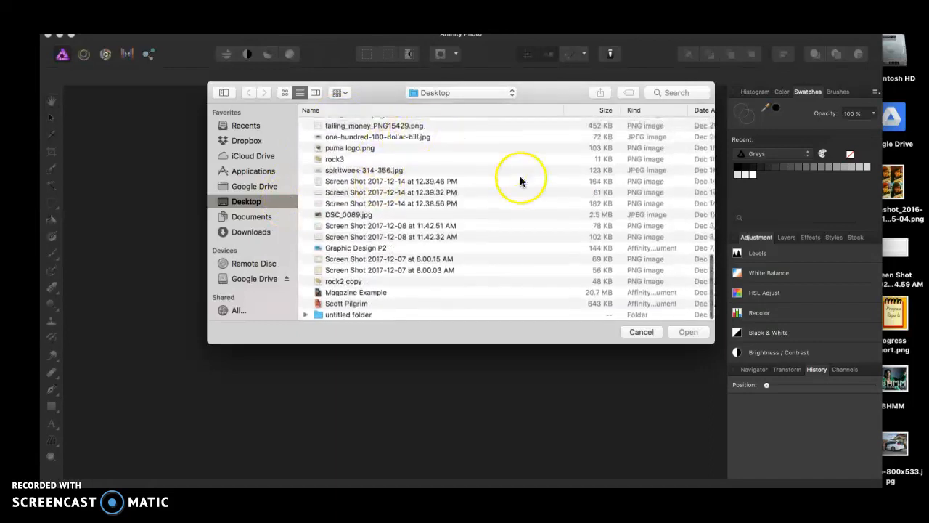
left_click(660, 112)
scroll(485, 247, "down", 2)
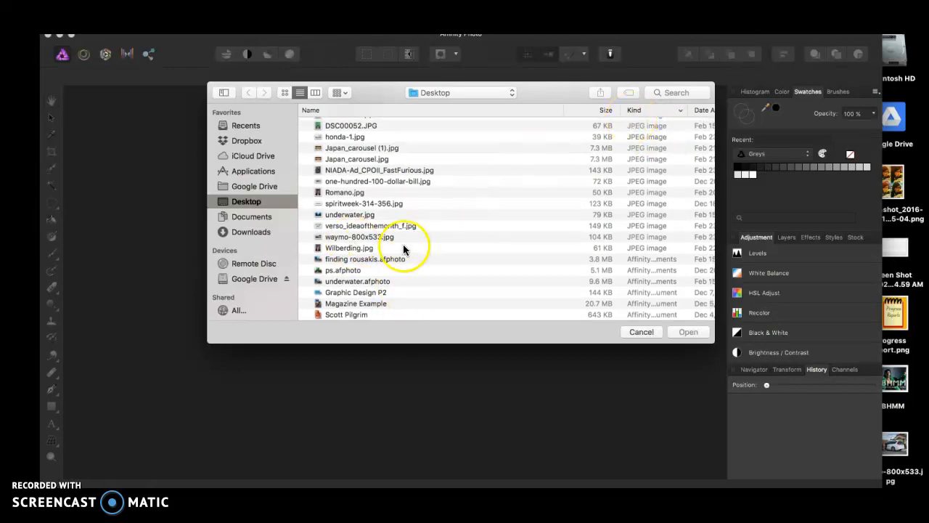
left_click(369, 217)
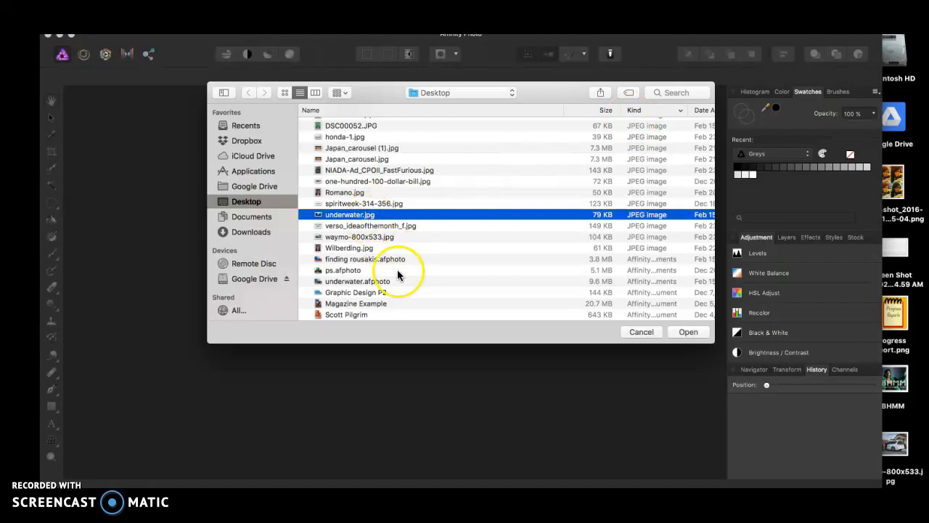
left_click(471, 111)
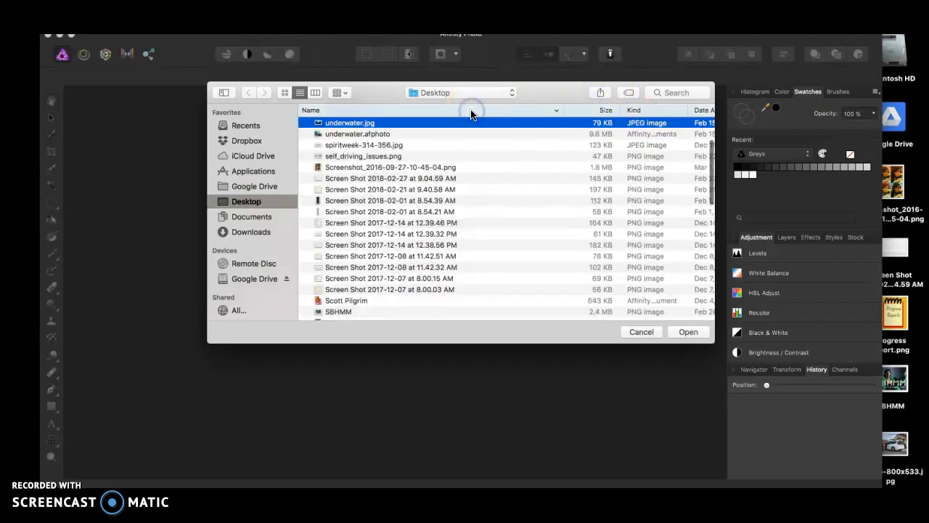
scroll(441, 139, "up", 4)
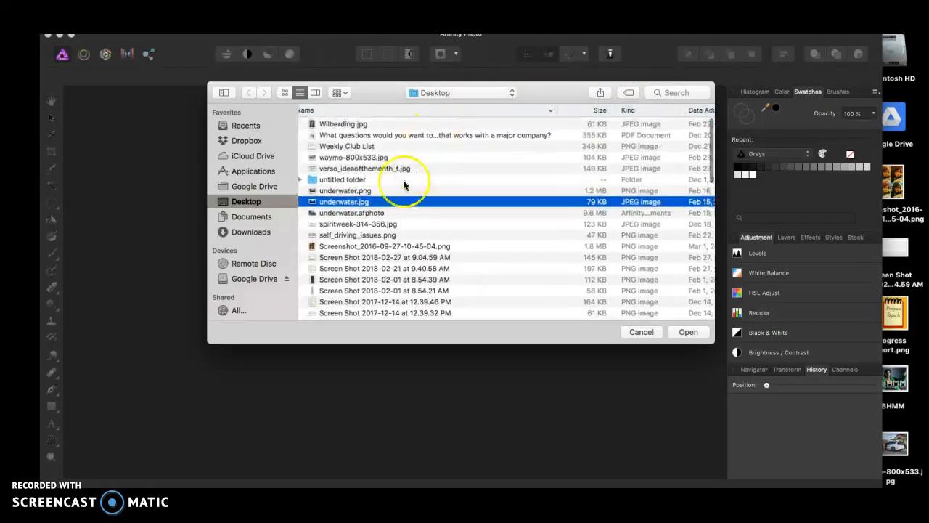
left_click(381, 193)
double_click(381, 191)
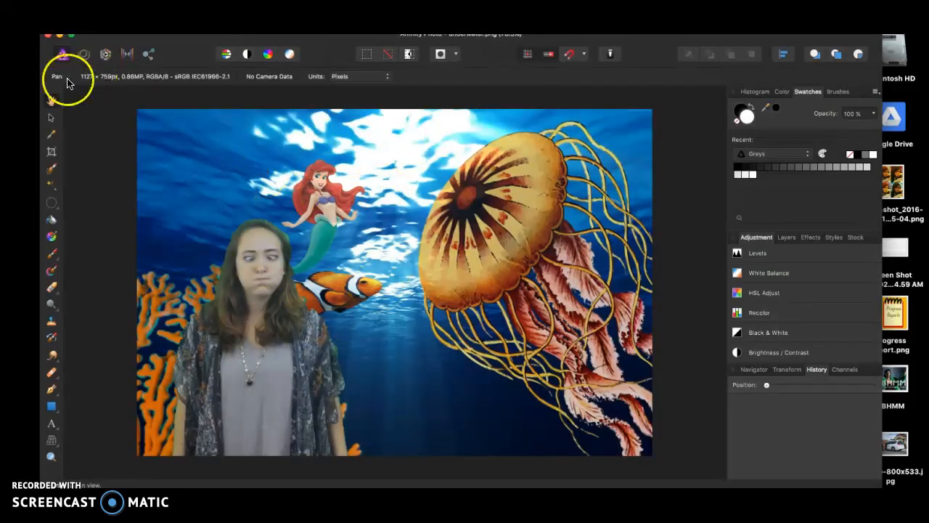
Try to move individual elements of the flattened underwater.png image with the Move tool
left_click(52, 118)
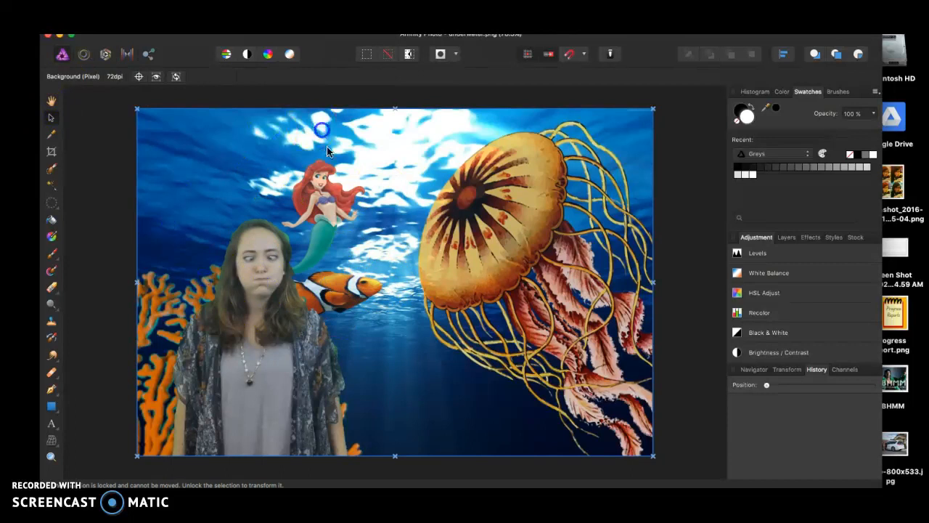
left_click(52, 100)
left_click_drag(327, 225, 366, 289)
left_click(52, 117)
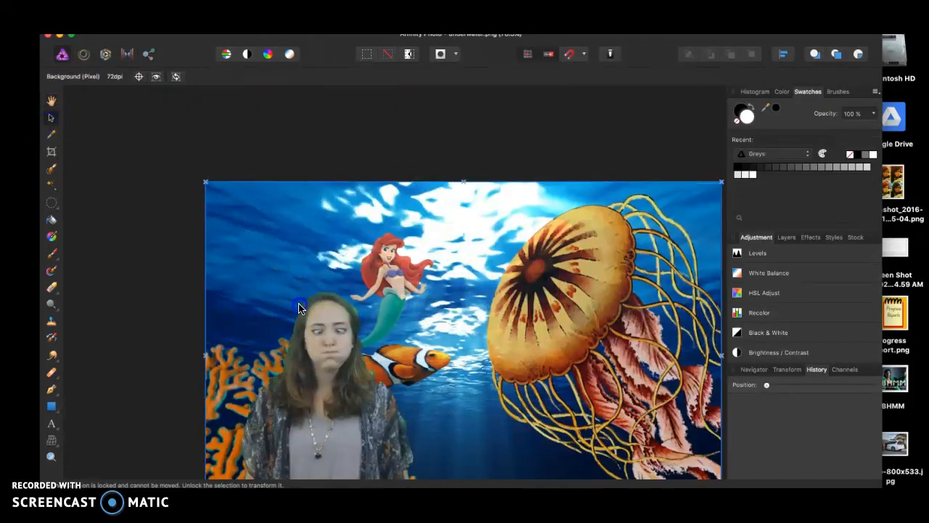
scroll(295, 241, "down", 4)
scroll(295, 241, "right", 3)
scroll(295, 242, "up", 2)
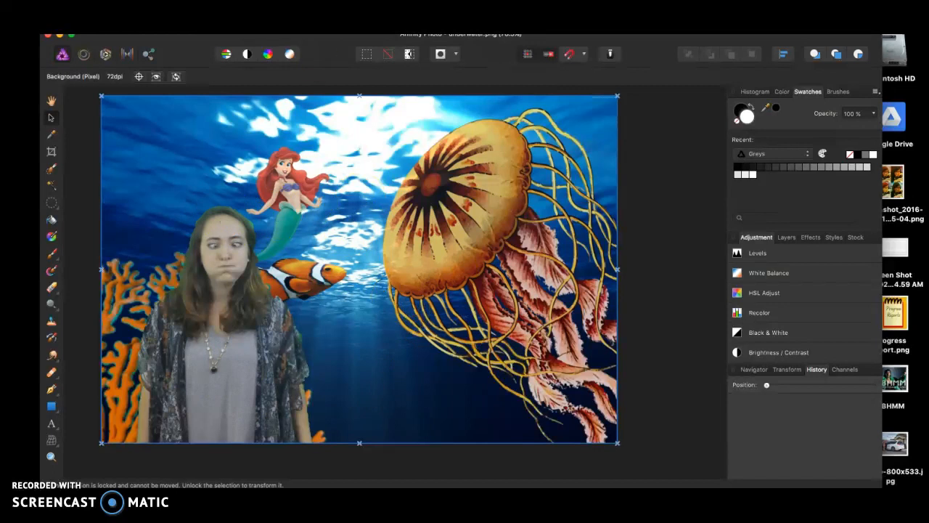
Create a new Print document with the Letter (ANSI A) page preset
left_click(90, 28)
left_click(90, 27)
left_click(90, 27)
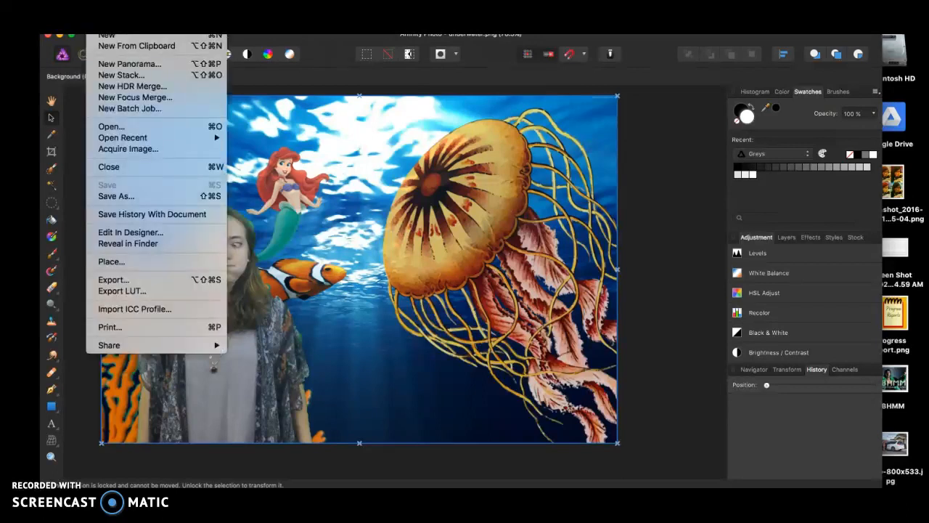
left_click(107, 37)
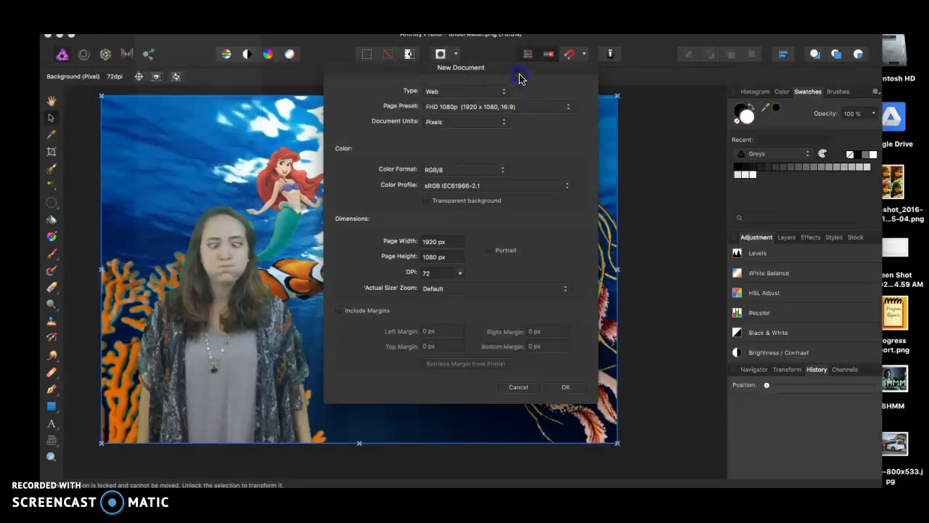
left_click(503, 91)
left_click(472, 74)
left_click(465, 107)
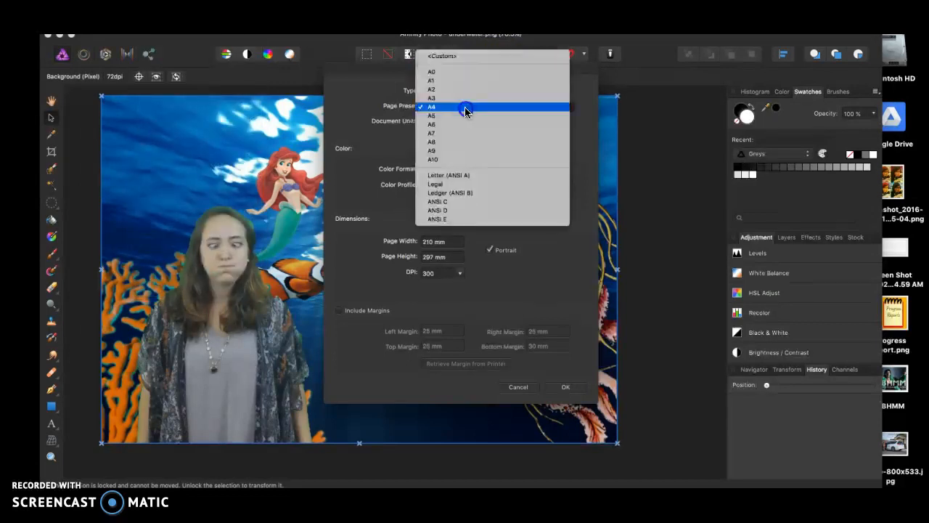
left_click(457, 178)
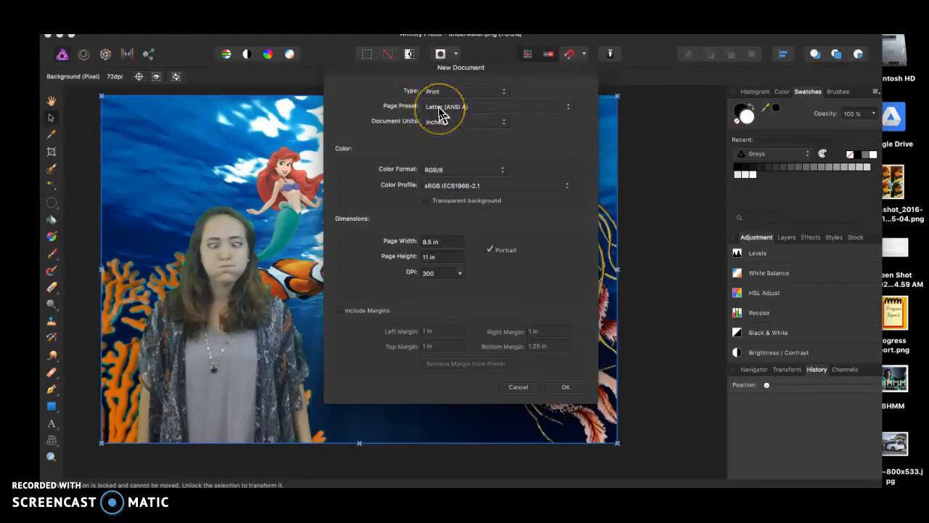
left_click(565, 387)
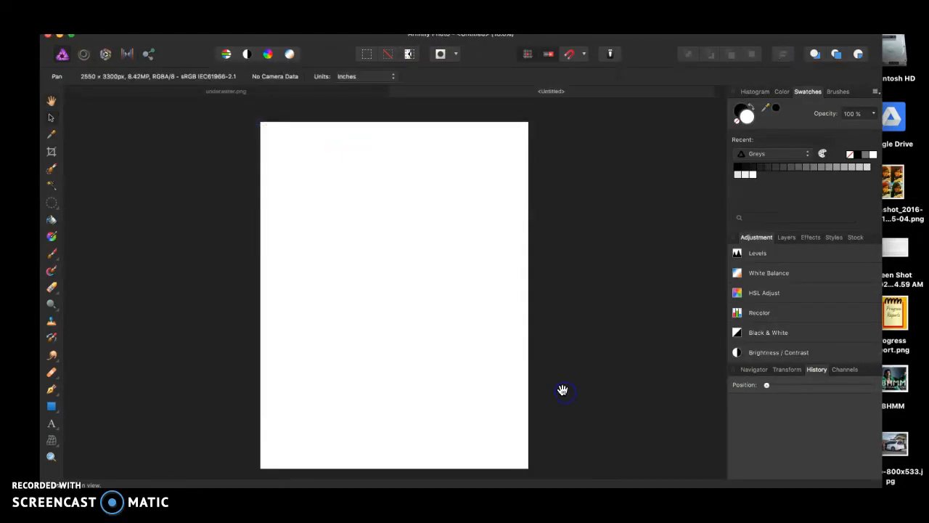
Draw a white rectangle covering the upper-left quarter of the blank page, with the document's layers shown
scroll(348, 345, "down", 2)
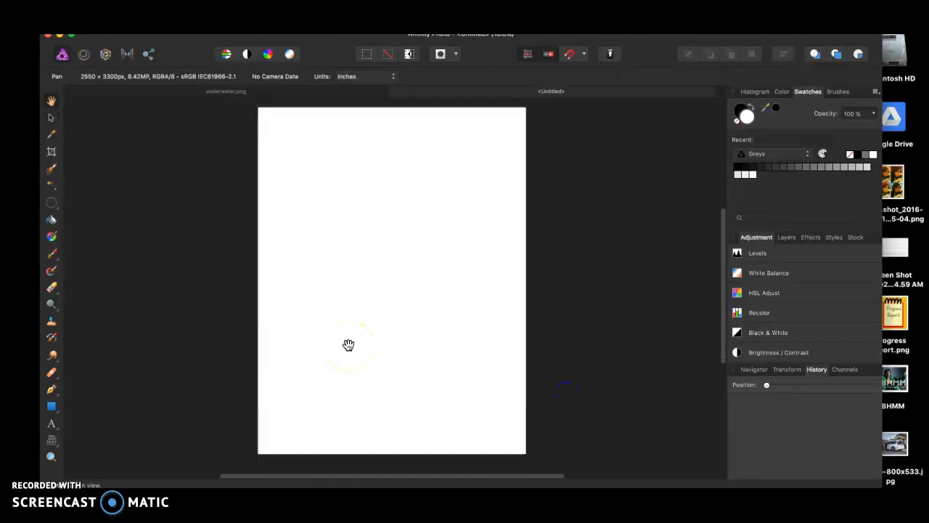
scroll(349, 345, "right", 1)
left_click(51, 404)
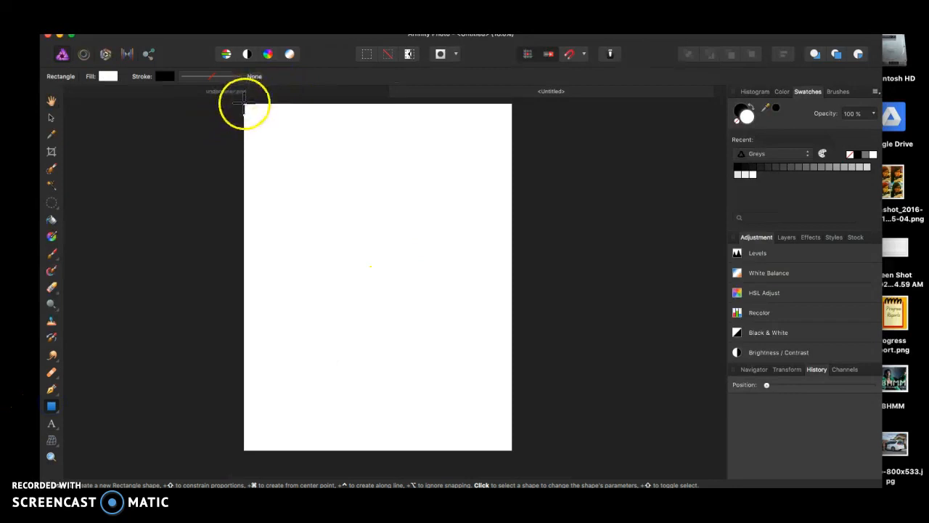
left_click(787, 238)
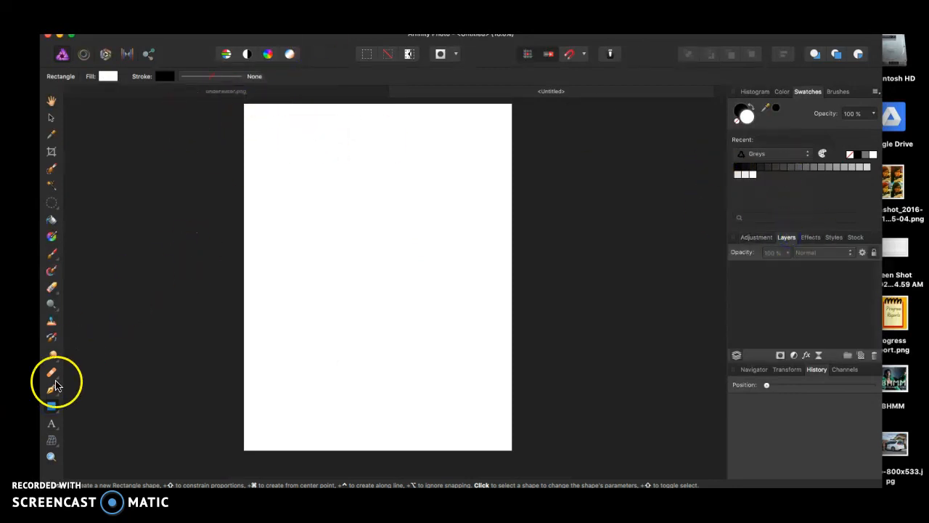
left_click_drag(246, 105, 373, 269)
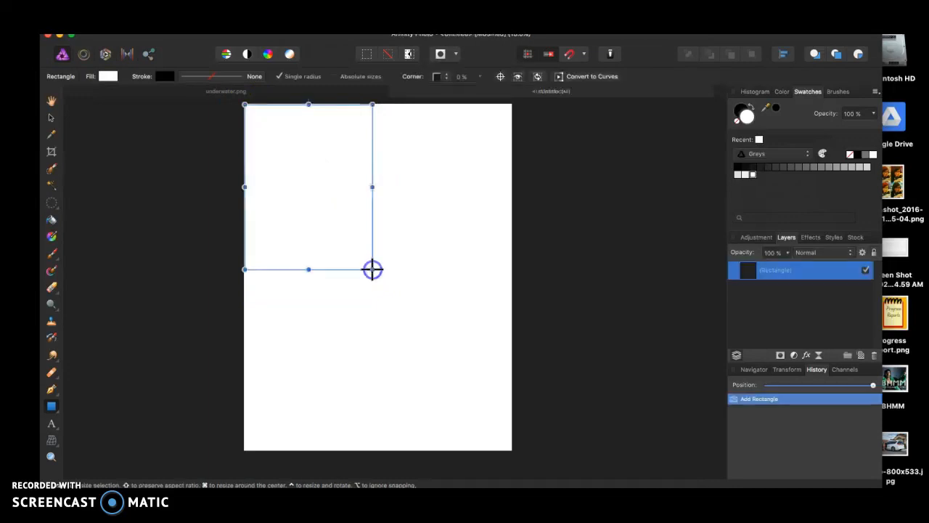
Paste a copy of the rectangle, move it to the page's upper-right quarter and fill it black
key("super+v")
left_click(50, 117)
left_click_drag(357, 215, 434, 190)
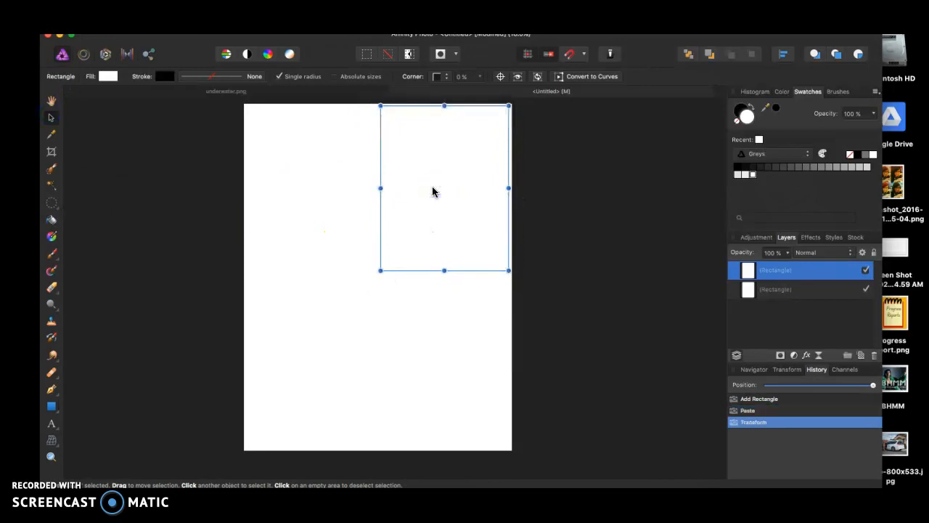
left_click(739, 166)
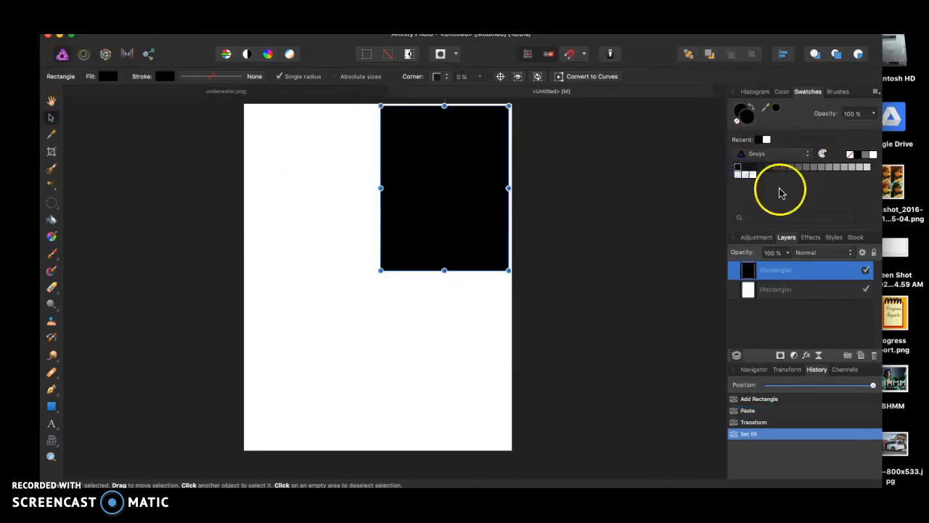
Fill the upper-left rectangle with mid grey and place a pasted copy of it in the page's lower-right quarter
left_click(793, 307)
left_click(793, 298)
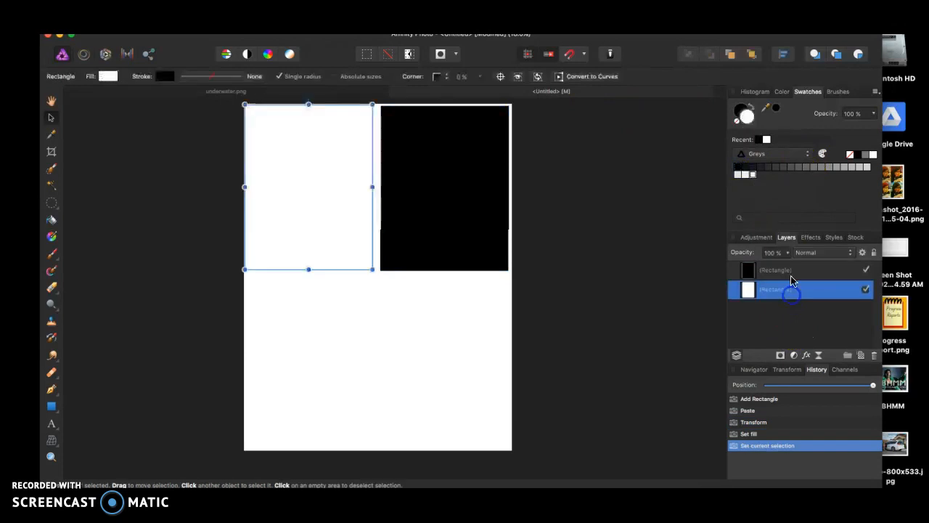
left_click(816, 171)
left_click(423, 194)
left_click_drag(427, 194, 423, 196)
left_click_drag(310, 178, 516, 423)
key("super+v")
Duplicate the black rectangle and place the copy in the page's lower-left quarter
left_click(511, 269)
scroll(511, 267, "down", 2)
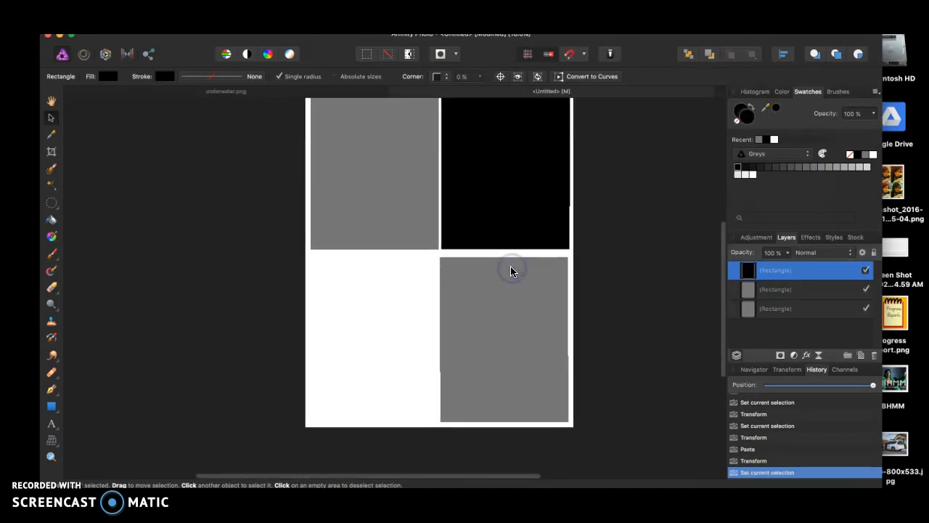
key("super+c")
key("super+v")
left_click_drag(508, 269, 375, 419)
left_click(632, 340)
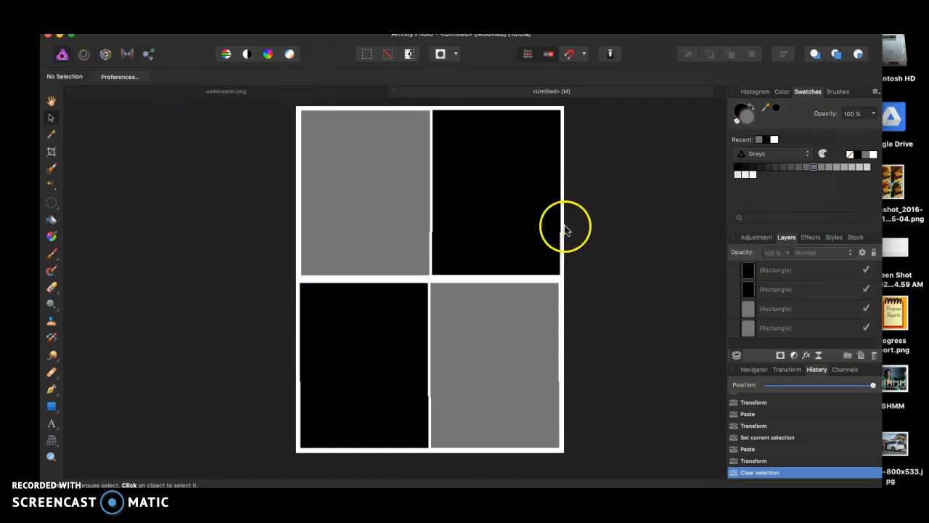
Copy the entire underwater.png image and paste it into the untitled page document
left_click(162, 93)
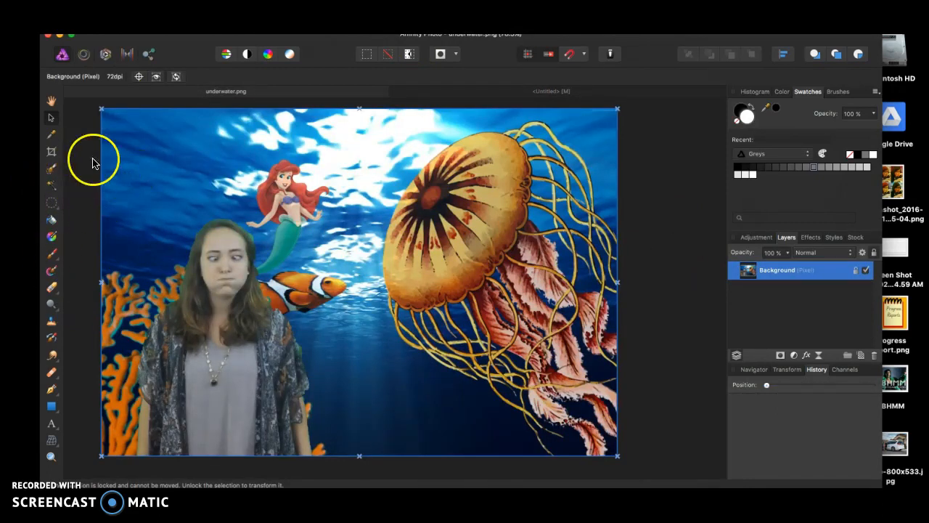
key("super+a")
key("super+c")
left_click(510, 88)
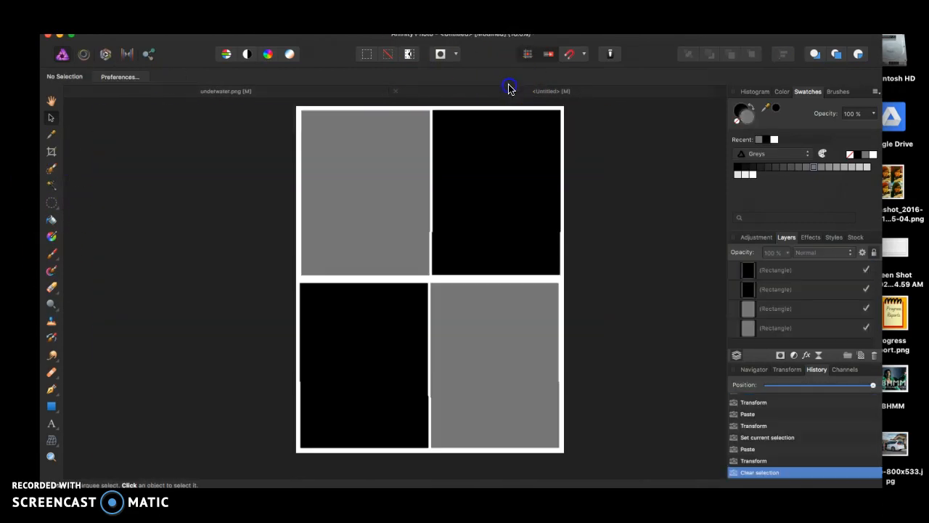
key("super+v")
Nest the pasted Background layer inside the upper-left grey rectangle so the rectangle clips the image
left_click_drag(781, 284, 794, 328)
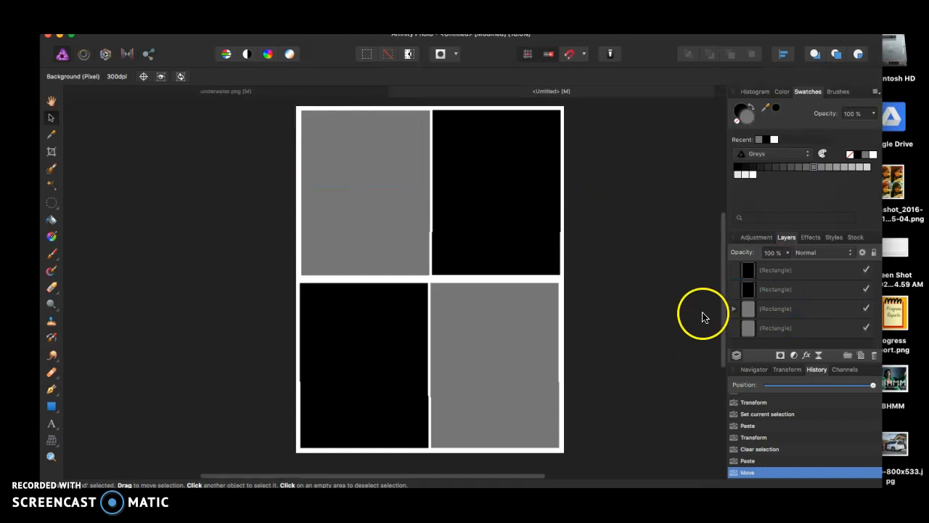
scroll(702, 316, "down", 3)
left_click(733, 308)
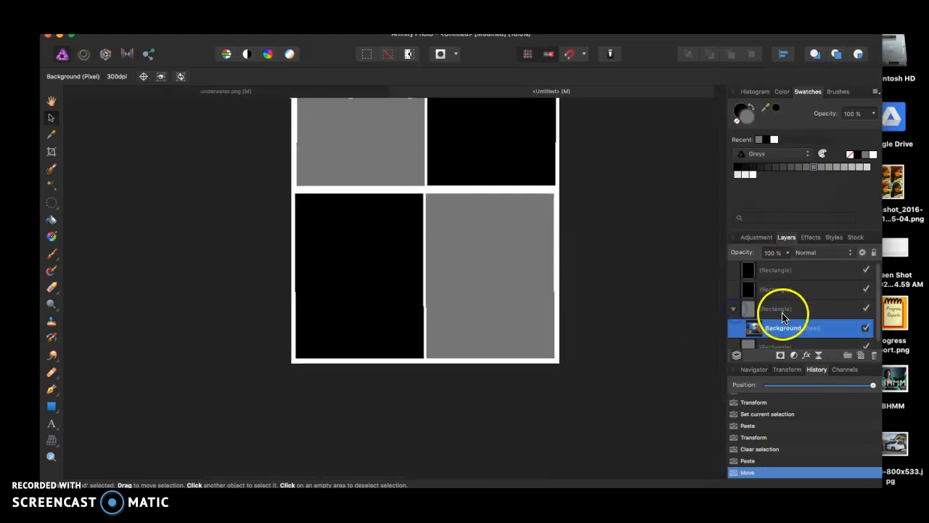
left_click_drag(784, 359, 786, 355)
scroll(516, 193, "up", 5)
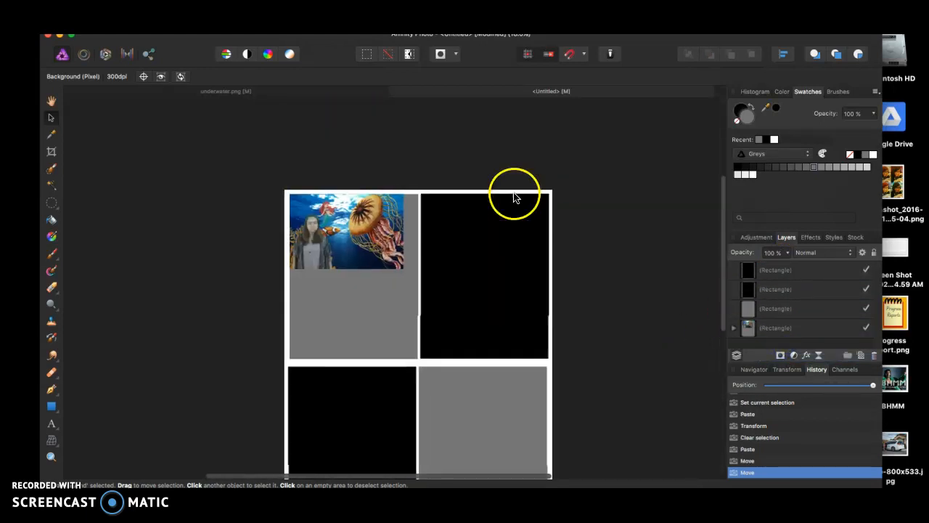
scroll(733, 330, "down", 1)
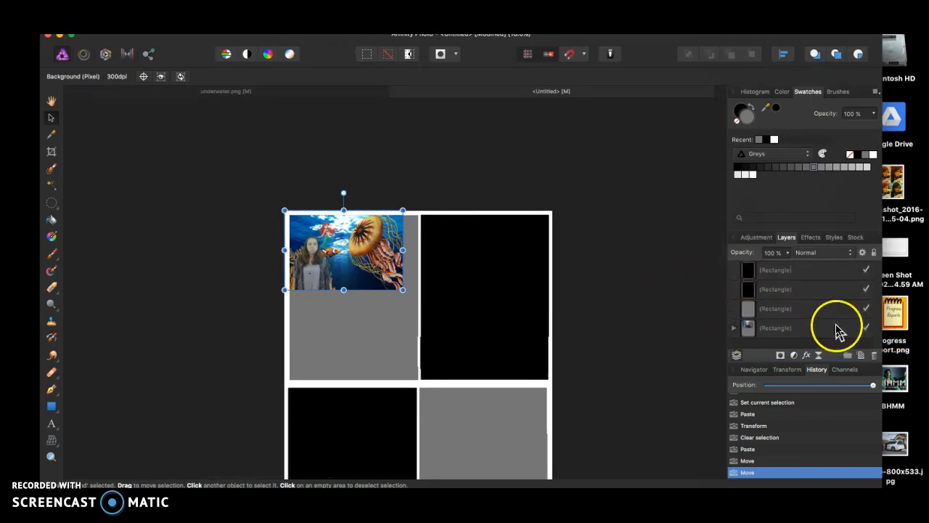
Pull the Background layer out of the upper-left rectangle, then nest it inside that rectangle again
left_click(734, 327)
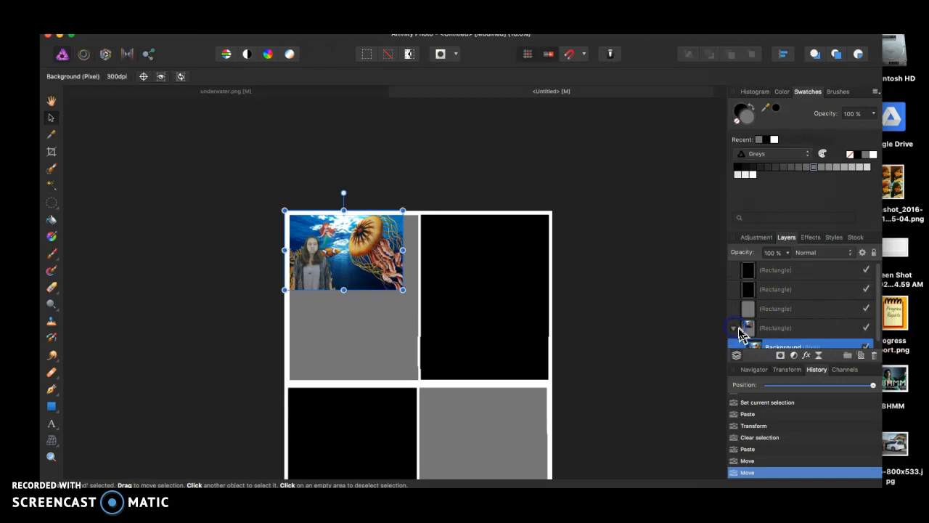
left_click_drag(750, 320, 772, 314)
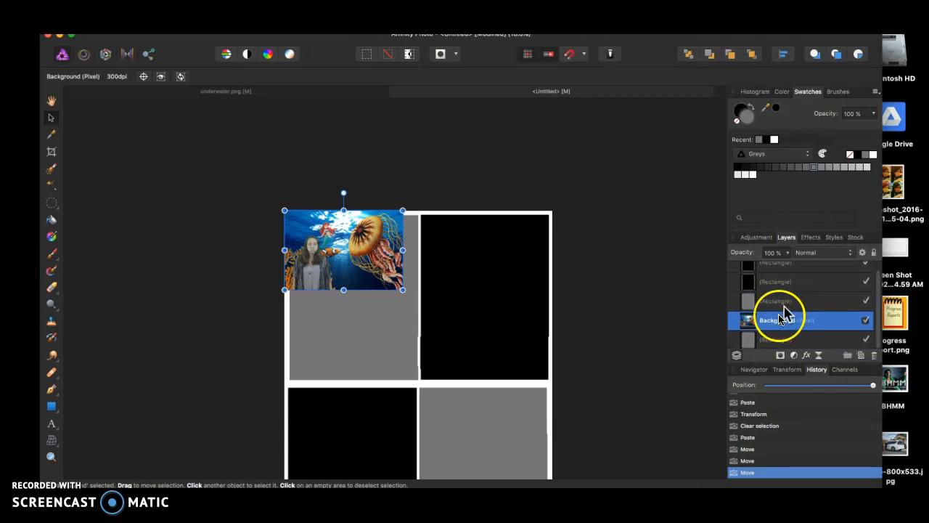
mouse_move(767, 308)
left_mouse_down()
mouse_move(761, 300)
mouse_move(759, 322)
mouse_move(752, 301)
left_mouse_up()
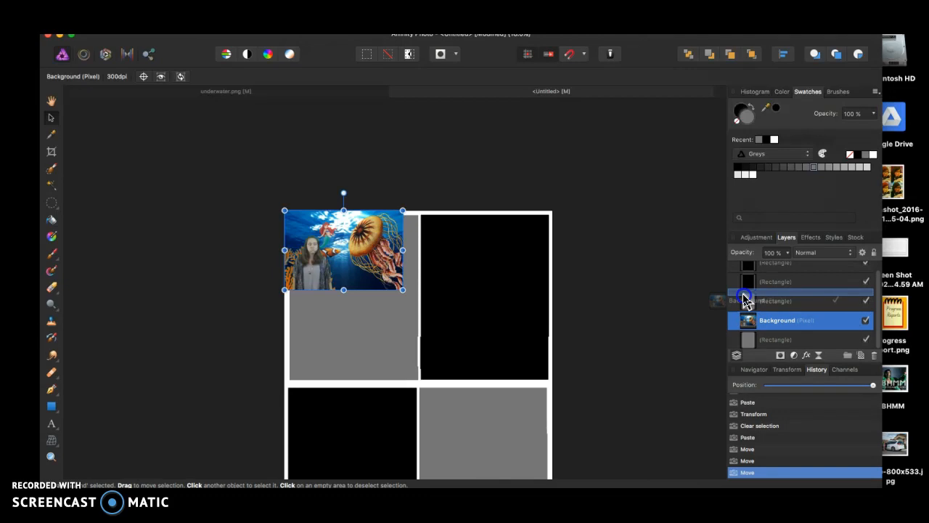
left_click_drag(743, 295, 745, 296)
scroll(752, 301, "down", 1)
left_click(769, 297)
left_click_drag(777, 323, 780, 345)
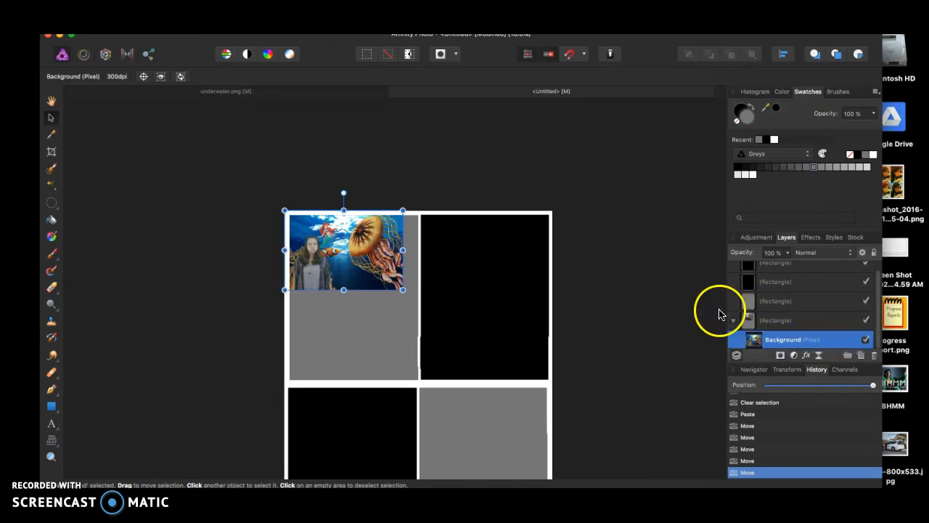
Enlarge the clipped underwater image to fill the upper-left rectangle and reposition it so the woman is centred in the frame
scroll(598, 370, "down", 5)
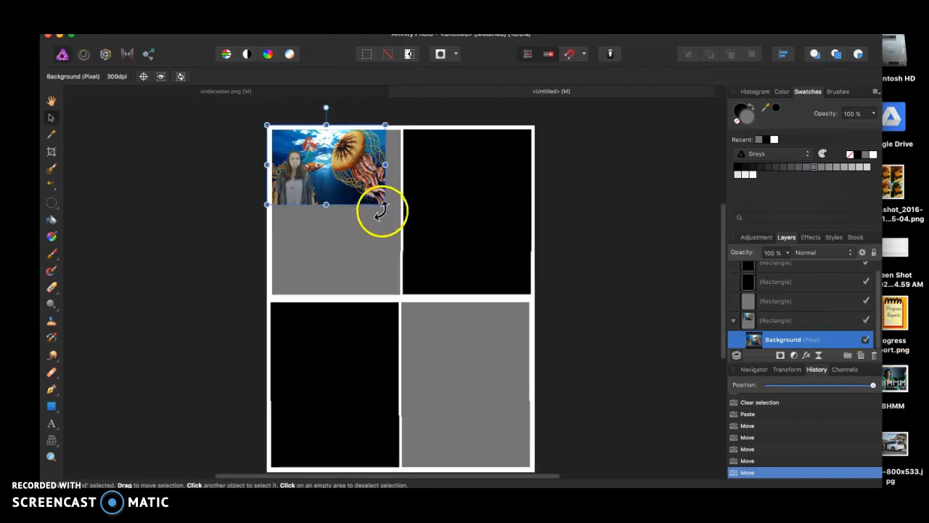
left_click_drag(385, 205, 595, 443)
left_click(222, 297)
left_click(272, 185)
left_click(331, 174)
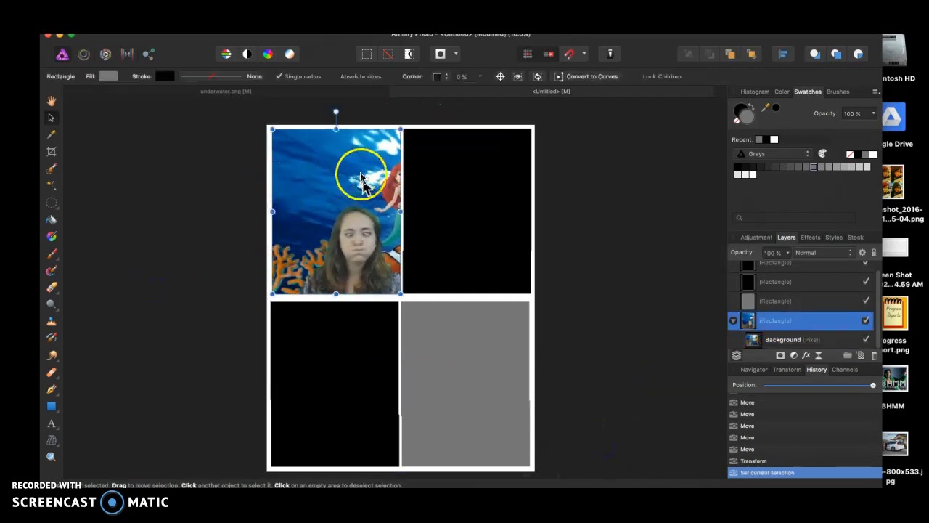
double_click(365, 225)
left_click_drag(365, 227, 345, 183)
left_click(244, 224)
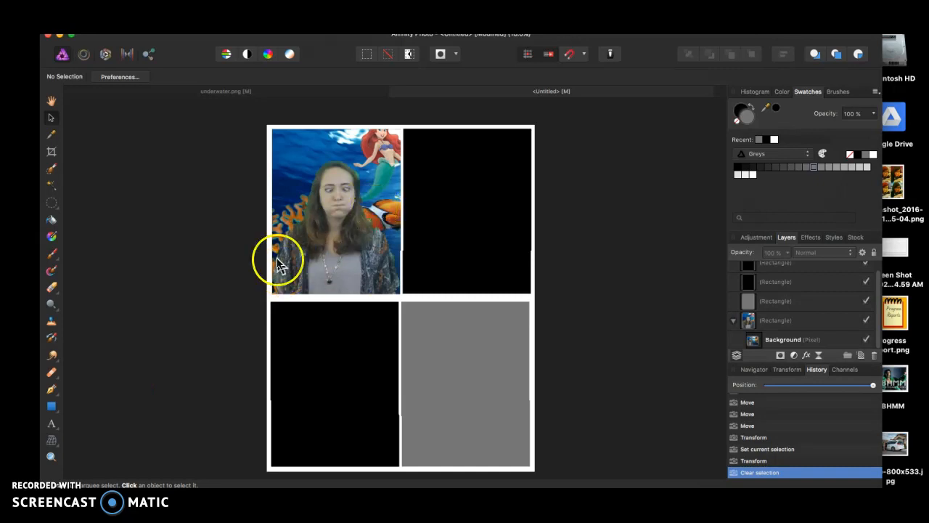
Draw a large heart with the Heart tool over the middle and lower right of the page
left_click(52, 405)
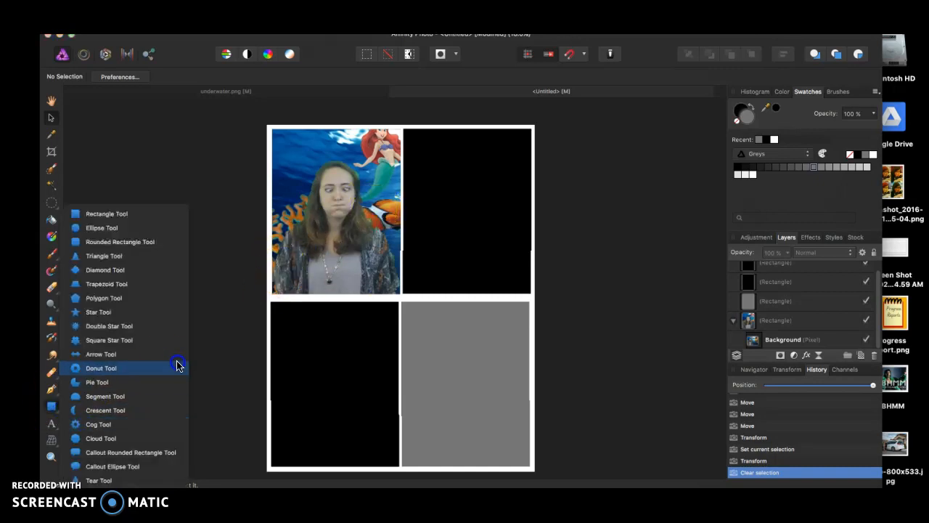
left_click(156, 457)
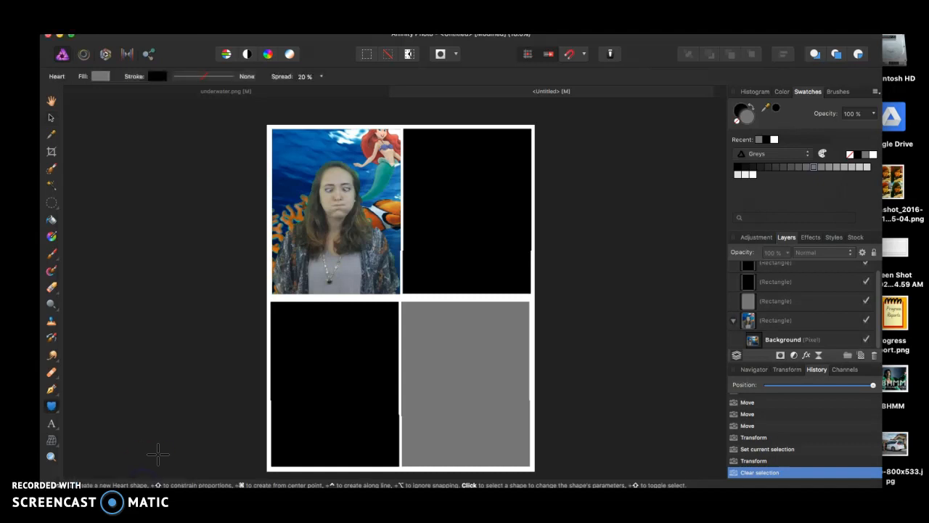
left_click_drag(344, 240, 526, 417)
left_click(50, 118)
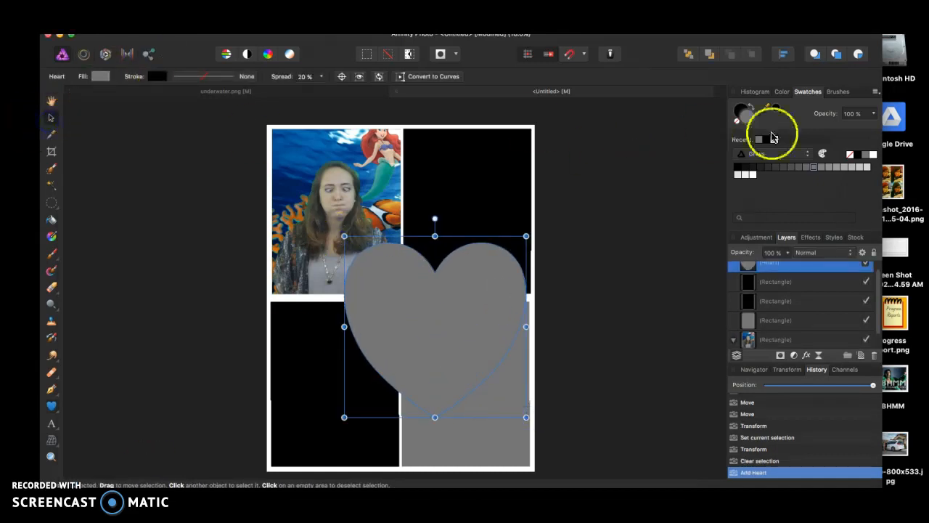
Fill the heart with teal from the Colours palette and move it to the middle of the page
left_click(781, 154)
left_click(770, 167)
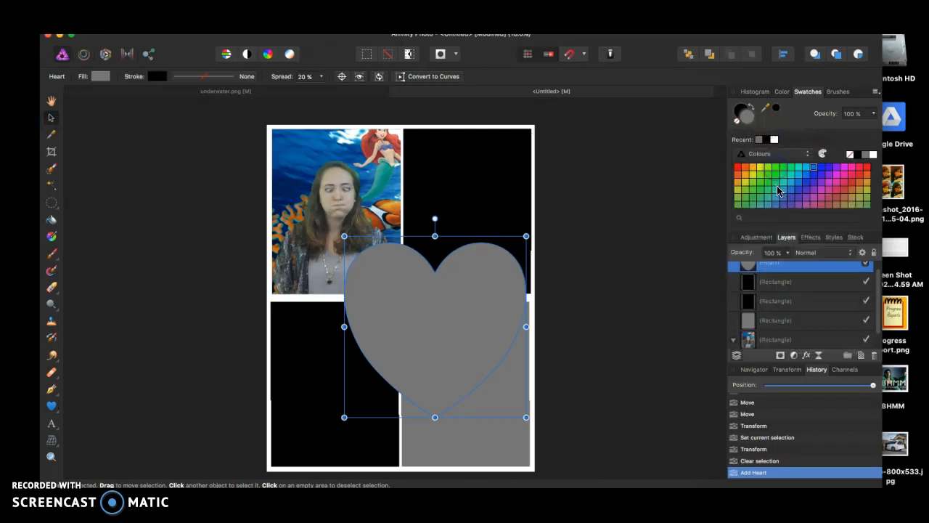
left_click(774, 193)
left_click_drag(464, 350, 430, 318)
Paste the underwater image, nest it inside the heart and enlarge it to cover the whole shape
key("super+v")
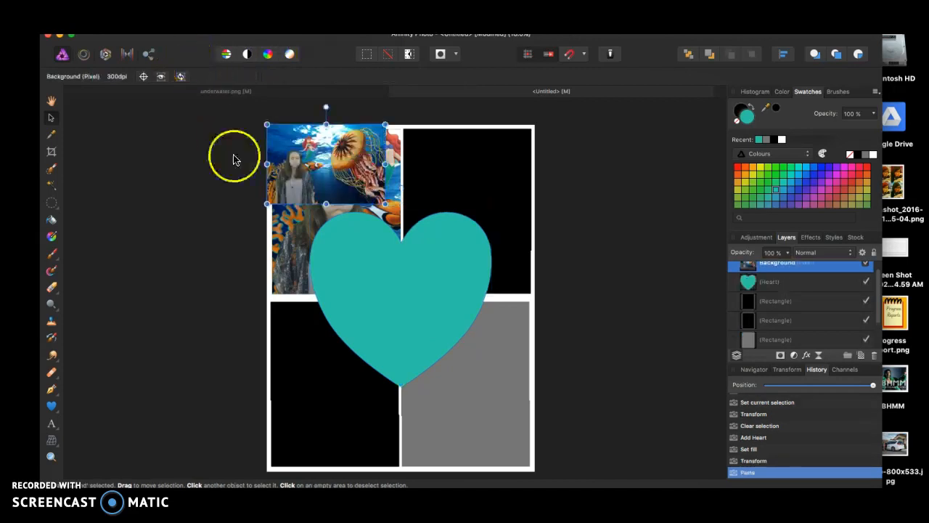
left_click_drag(795, 274, 790, 295)
left_click_drag(353, 177, 591, 446)
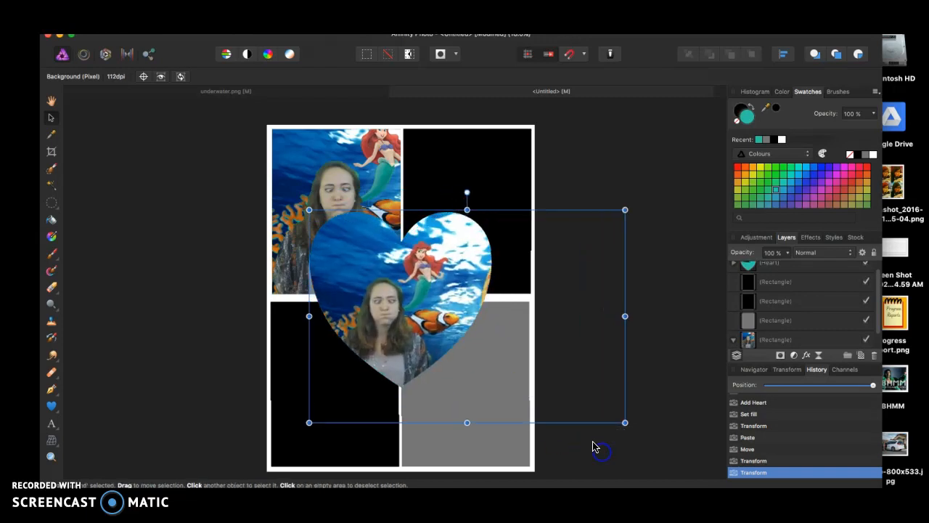
Delete the upper-left image rectangle, then move the heart into its place and shrink it to roughly fit that quarter
left_click(331, 149)
key("Delete")
left_click_drag(427, 239, 377, 167)
left_click_drag(441, 320, 413, 287)
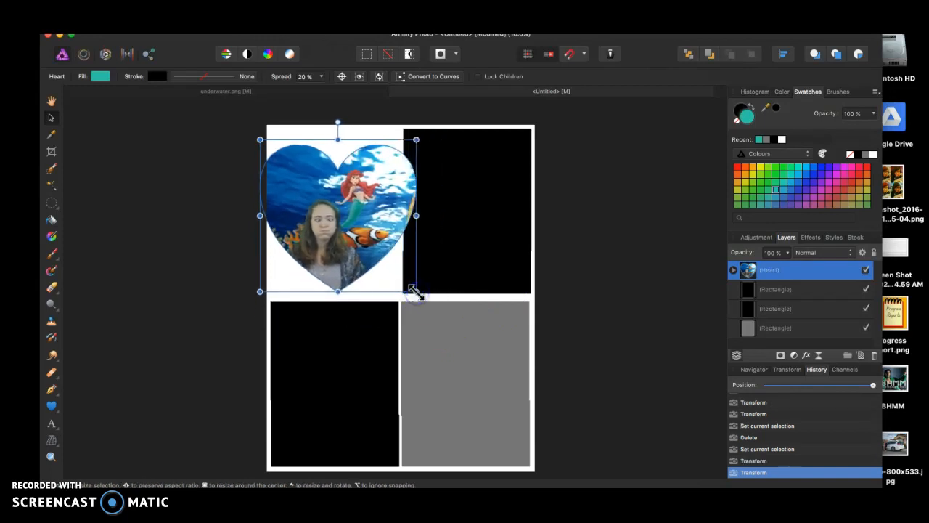
left_click(615, 273)
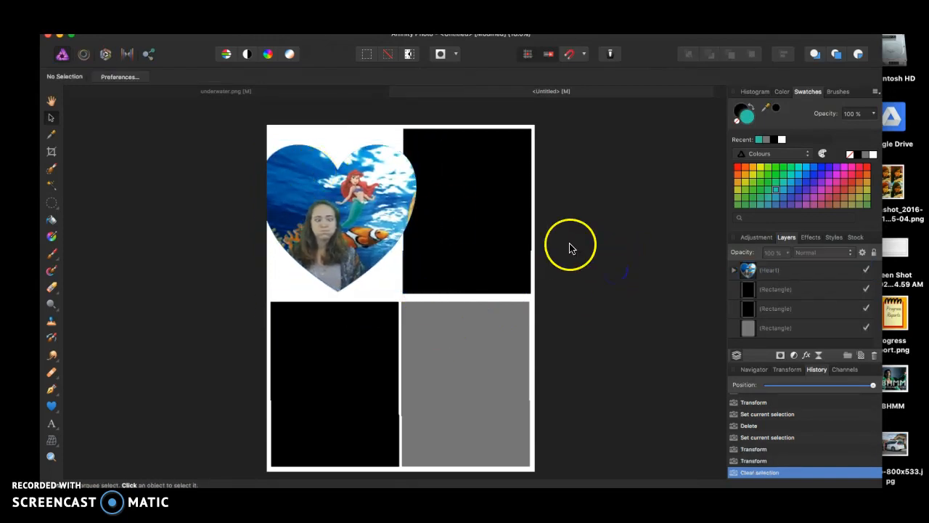
Pull the Background layer out of the heart, then nest it inside the heart again
left_click(787, 273)
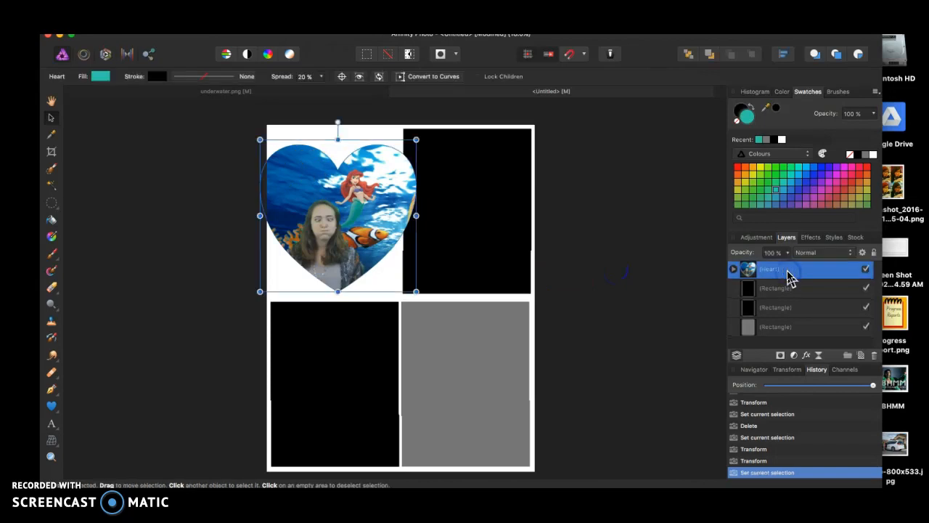
left_click(734, 270)
left_click(774, 290)
left_click_drag(777, 311, 750, 290)
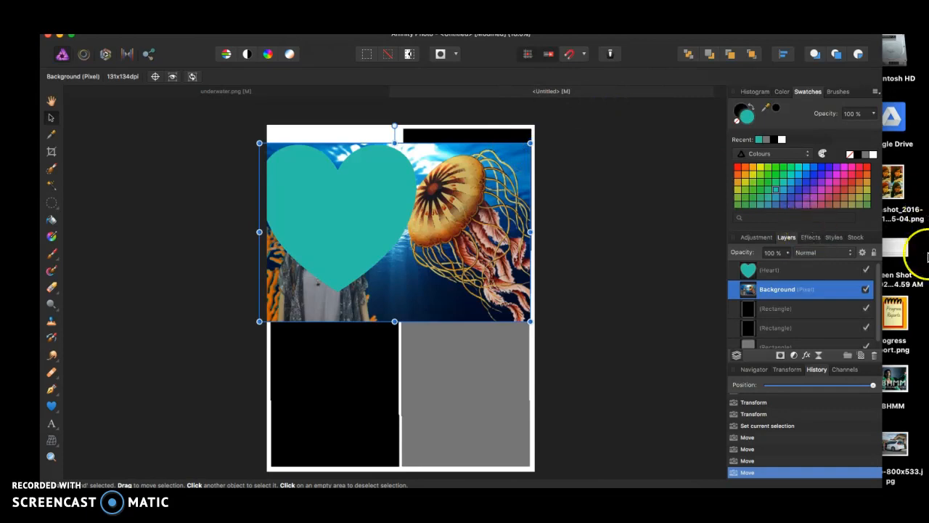
left_click_drag(777, 289, 751, 270)
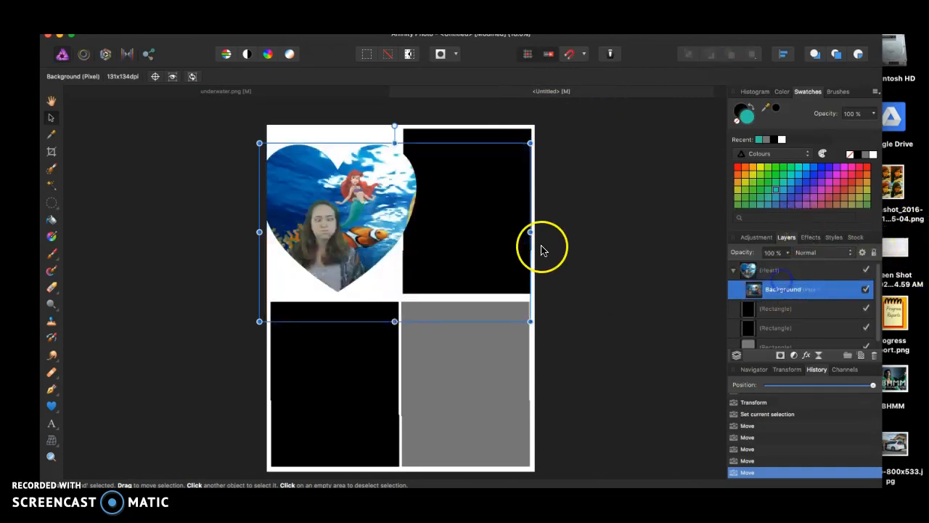
left_click(618, 244)
Move the image-filled heart right to straddle the page's two upper quarters, then switch to the underwater.png document
left_click_drag(348, 177, 391, 176)
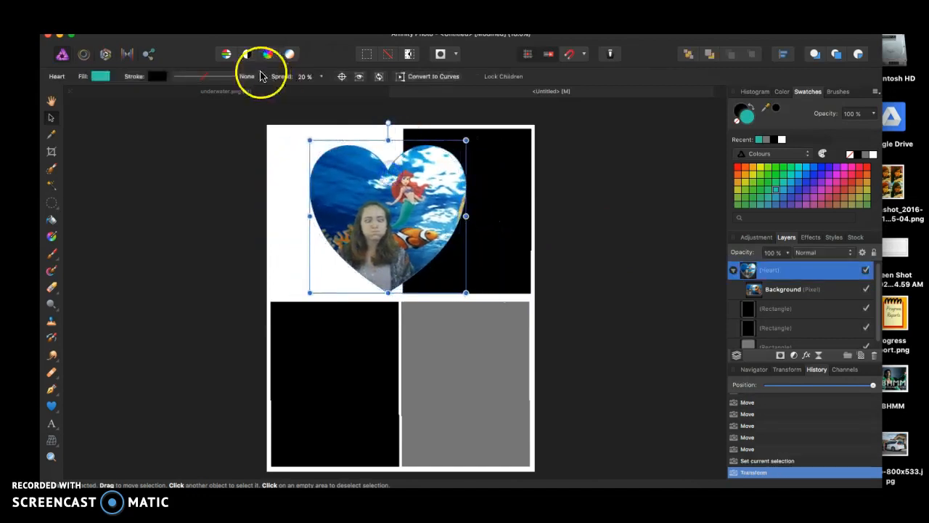
left_click(257, 104)
left_click(250, 92)
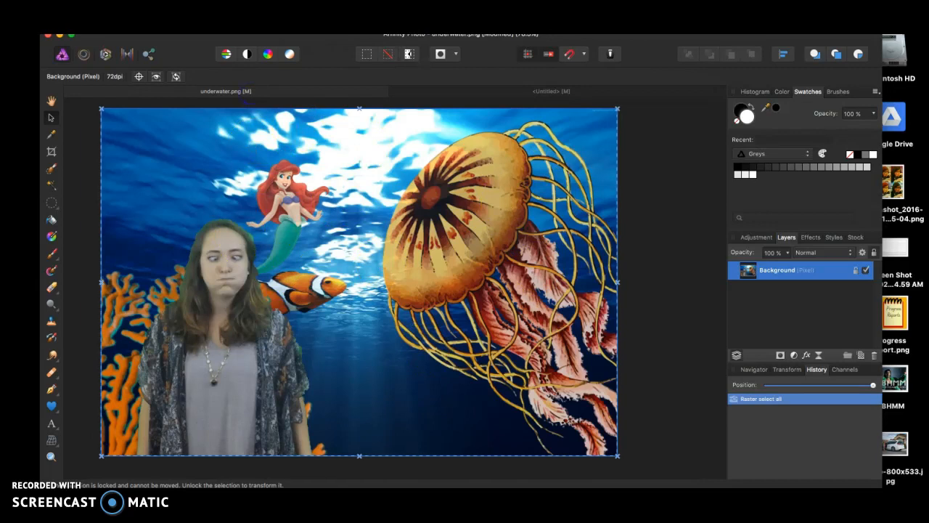
left_click(97, 24)
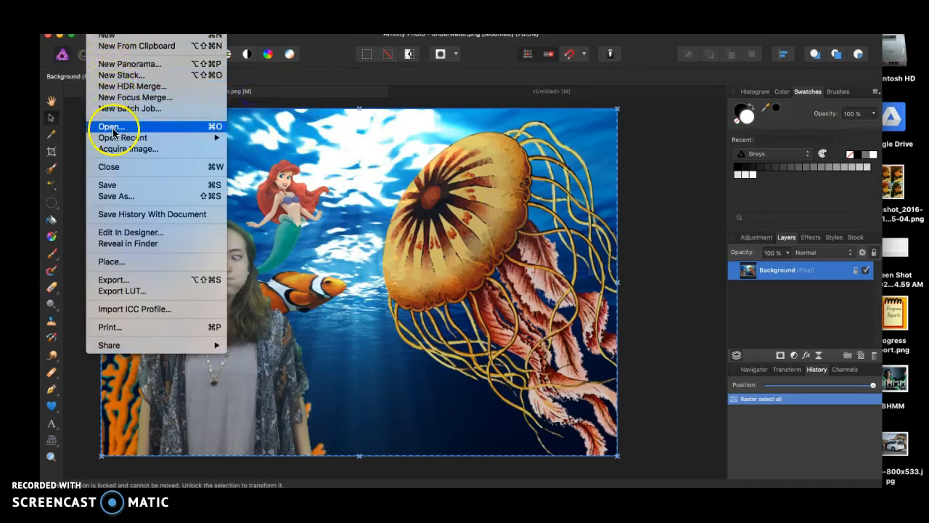
mouse_move(108, 138)
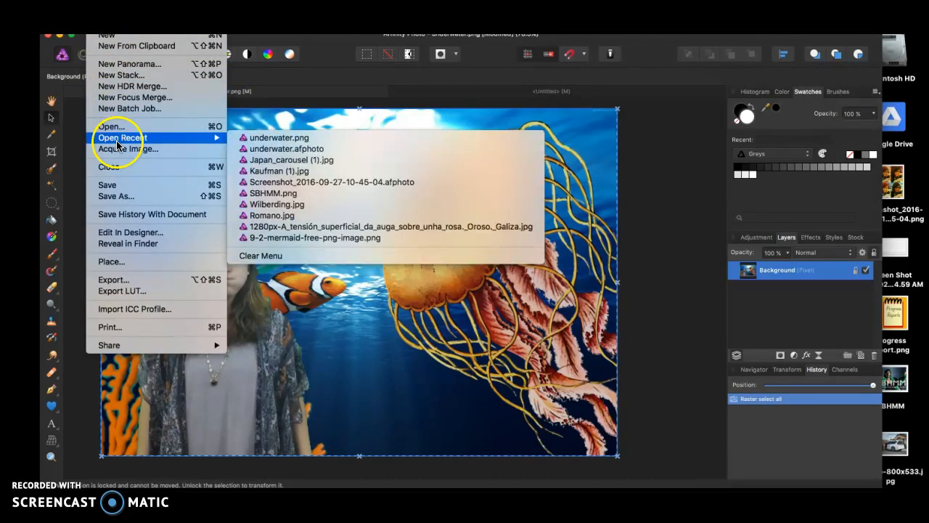
left_click(309, 139)
Return to the untitled page and move the image-filled heart to the page's upper-left corner
left_click(513, 89)
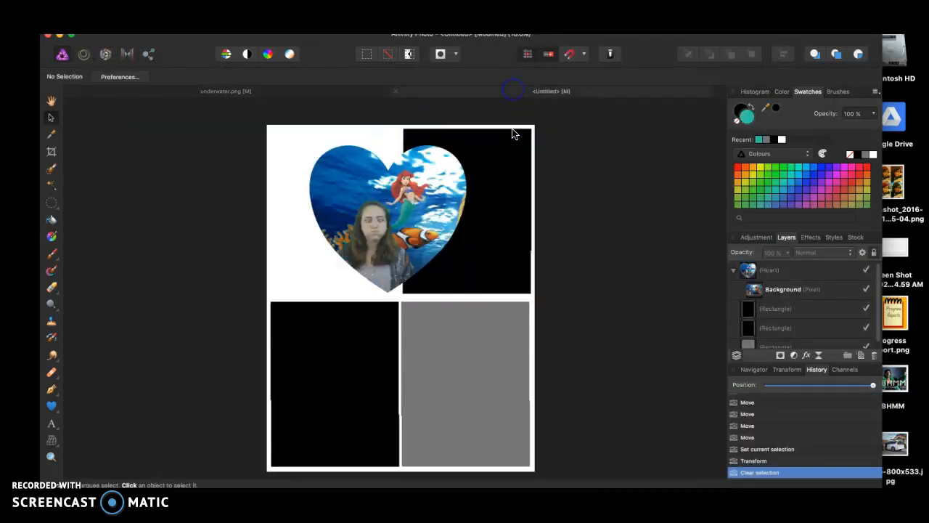
left_click_drag(422, 250, 380, 241)
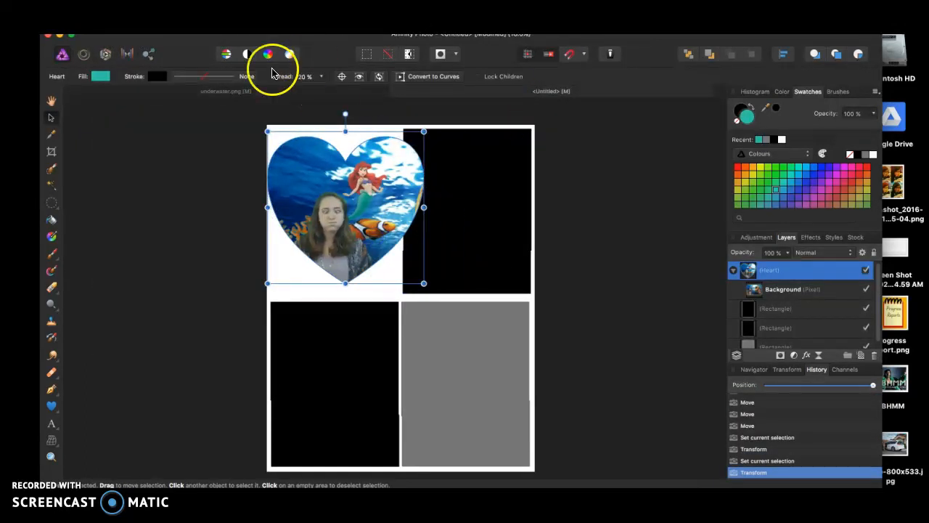
Open the recent file SBHMM.png and marquee-select the rectangular picture area inside its white border for copying
left_click(96, 24)
mouse_move(129, 139)
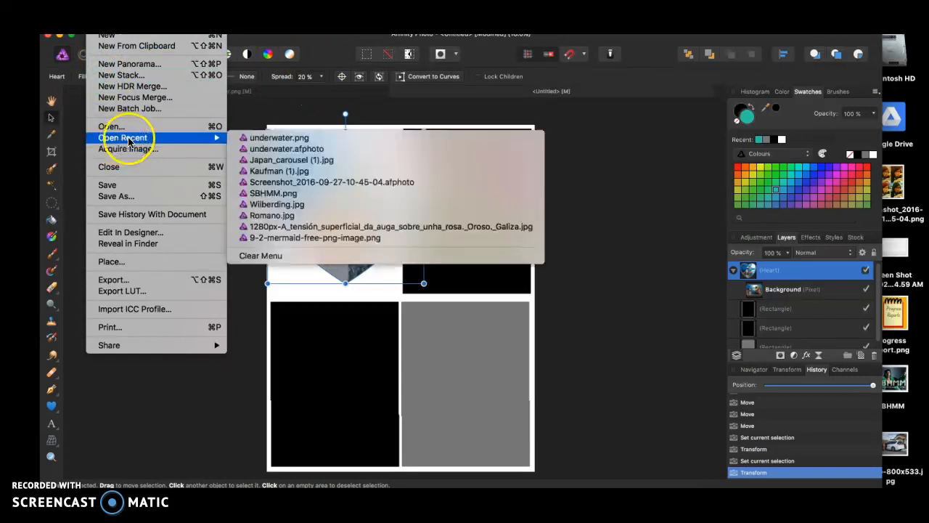
left_click(339, 193)
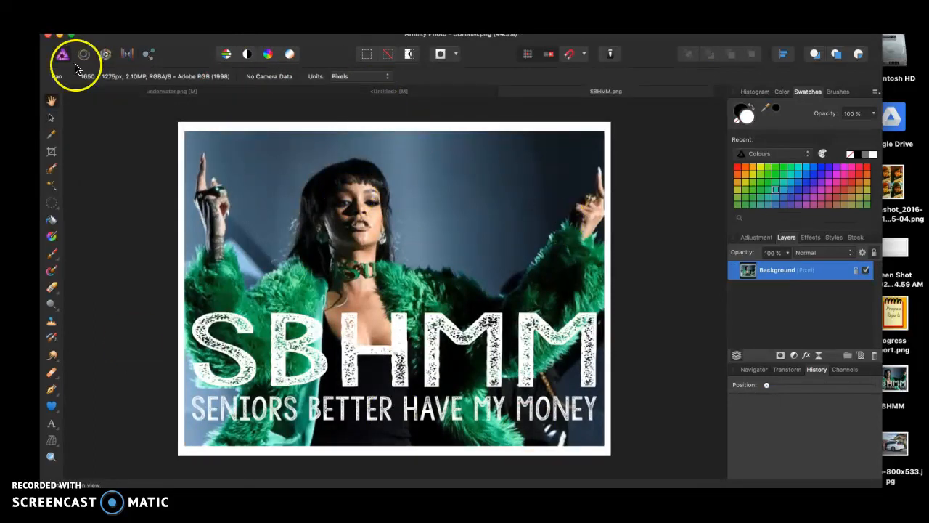
left_click_drag(54, 204, 87, 209)
left_click_drag(189, 129, 600, 338)
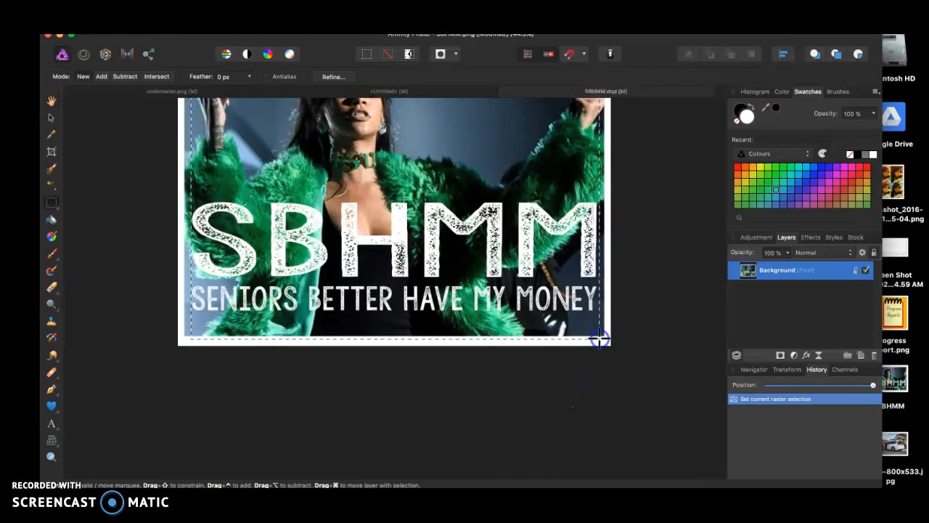
Paste the copied SBHMM picture into the untitled page and move it over the upper-right black rectangle
left_click(432, 91)
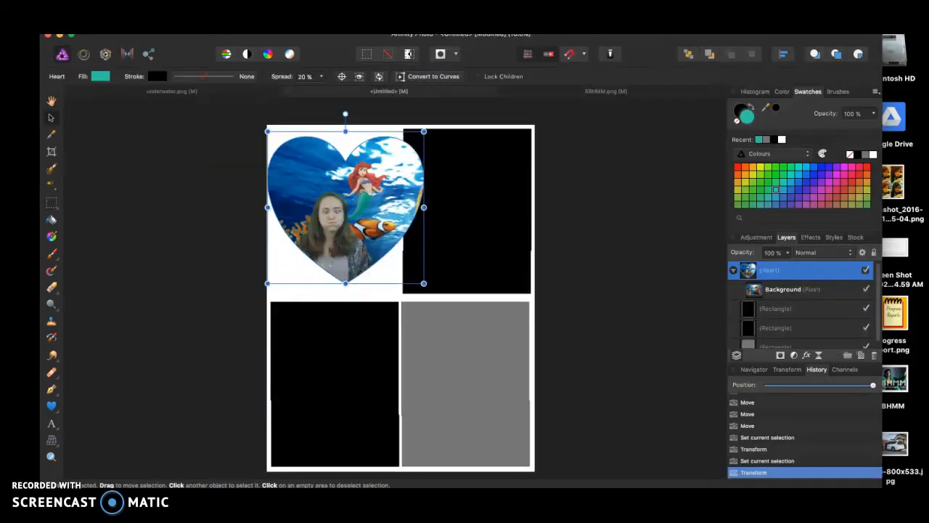
left_click(122, 23)
left_click(133, 99)
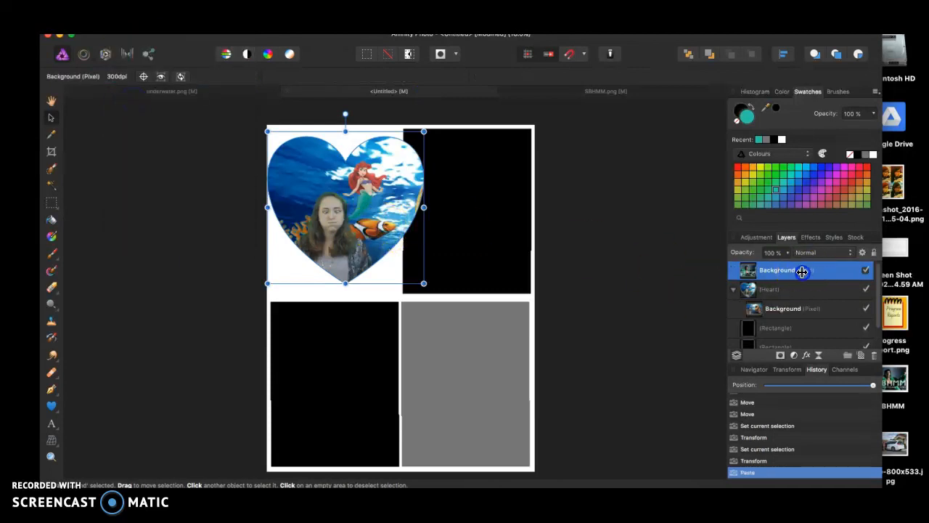
left_click(518, 235)
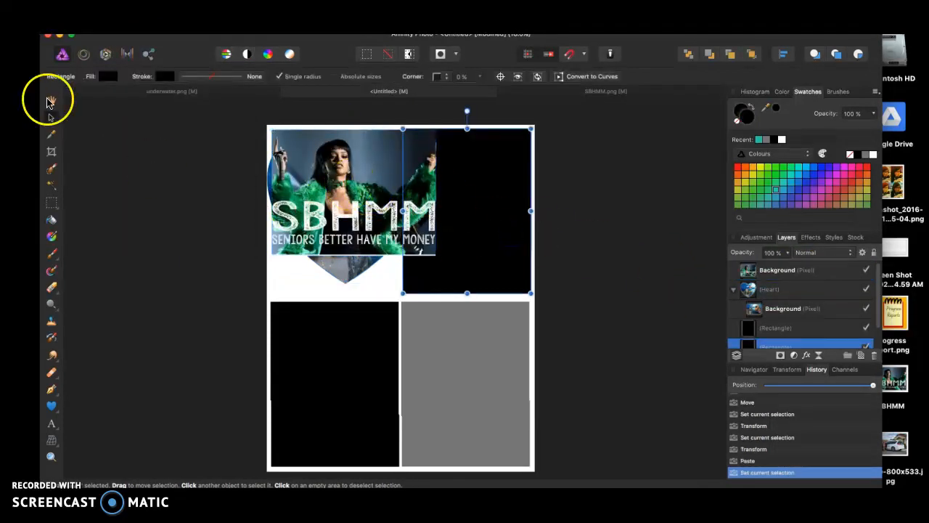
left_click(336, 207)
left_click(567, 235)
left_click_drag(341, 213, 453, 231)
Nest the SBHMM Background layer inside the lower-left black rectangle, then move it into the upper-right rectangle instead
left_click_drag(838, 273, 803, 336)
scroll(614, 303, "down", 3)
scroll(615, 303, "right", 1)
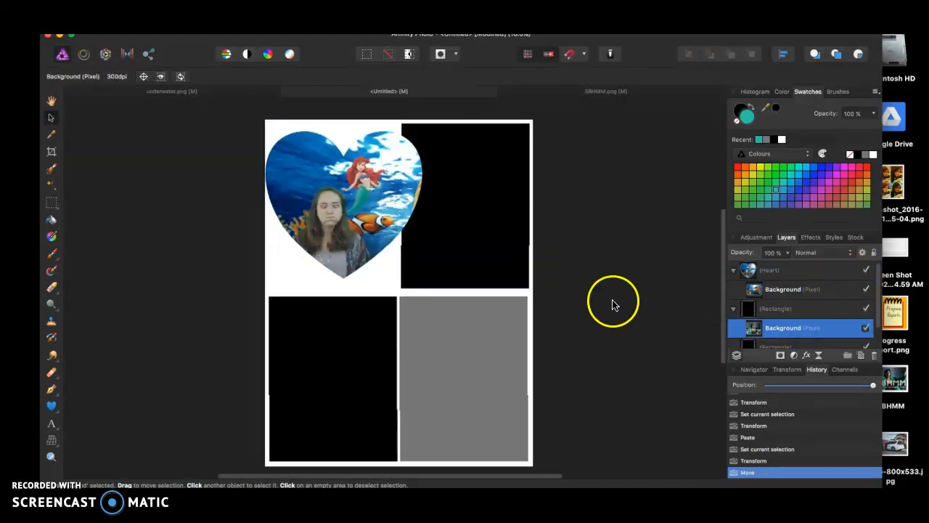
scroll(741, 325, "down", 3)
left_click_drag(772, 301, 764, 334)
scroll(590, 210, "up", 2)
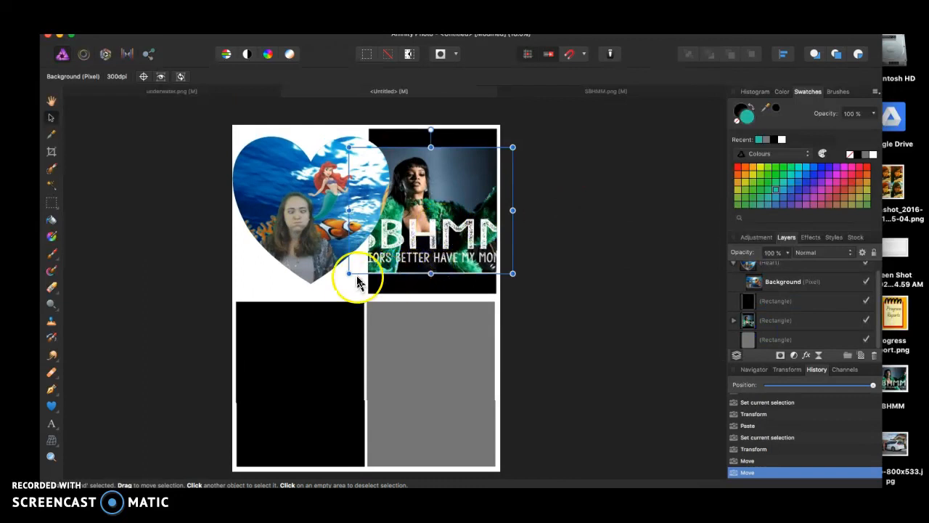
Enlarge the clipped SBHMM image past the upper-right rectangle's lower-left corner, then delete the image
left_click_drag(348, 273, 321, 297)
left_click(476, 278)
key("BackSpace")
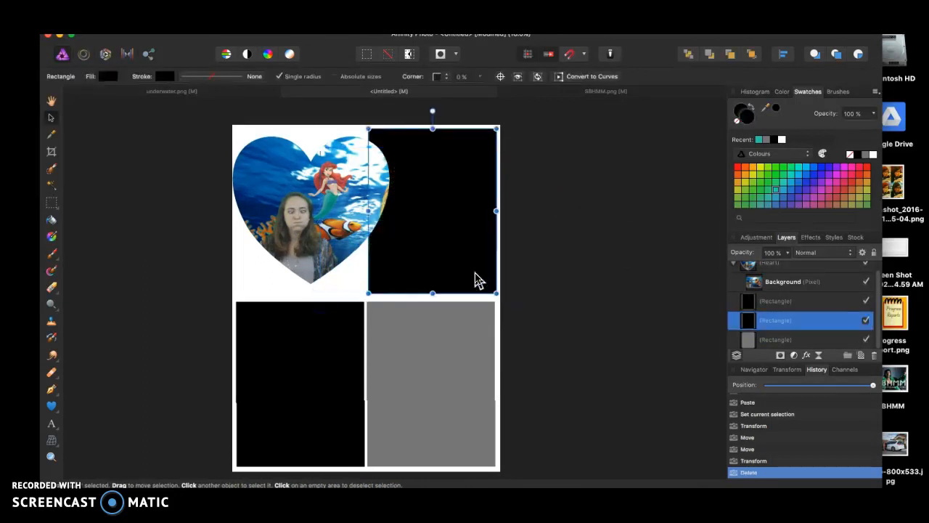
Undo the SBHMM image edits back to its paste, then delete the pasted image from the page
key("super+z")
key("super+z")
key("super+z")
key("super+z")
key("super+z")
key("super+z")
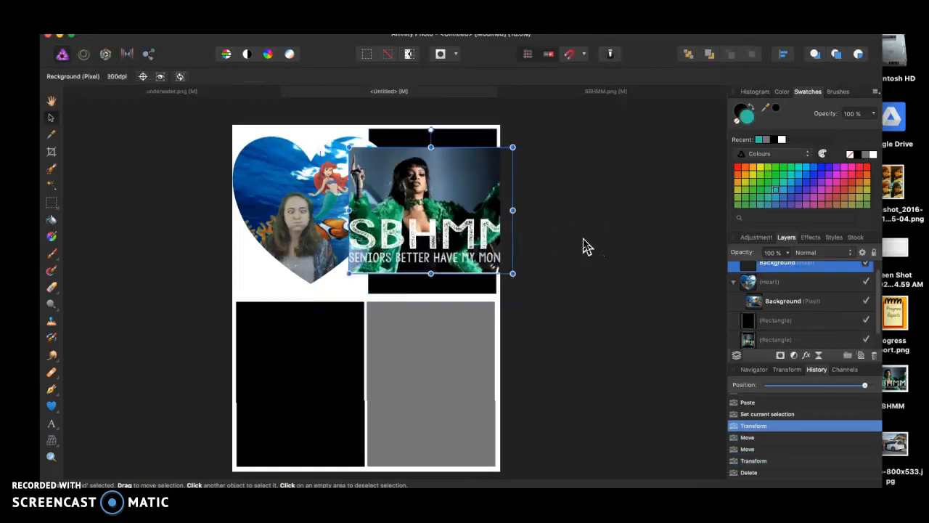
scroll(587, 247, "up", 1)
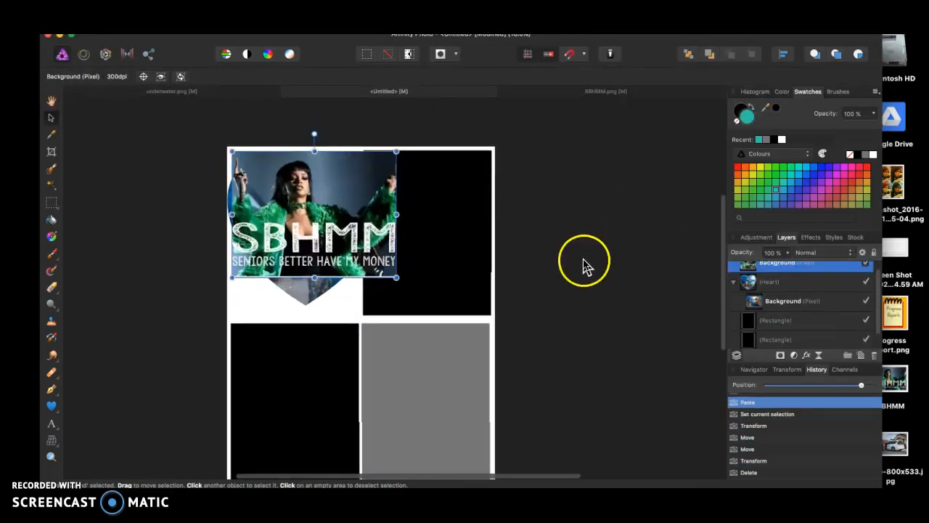
key("BackSpace")
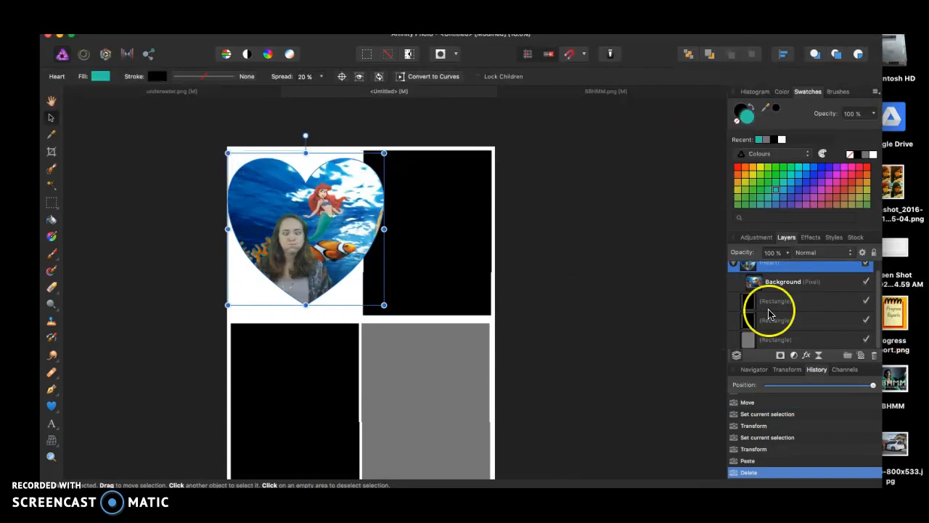